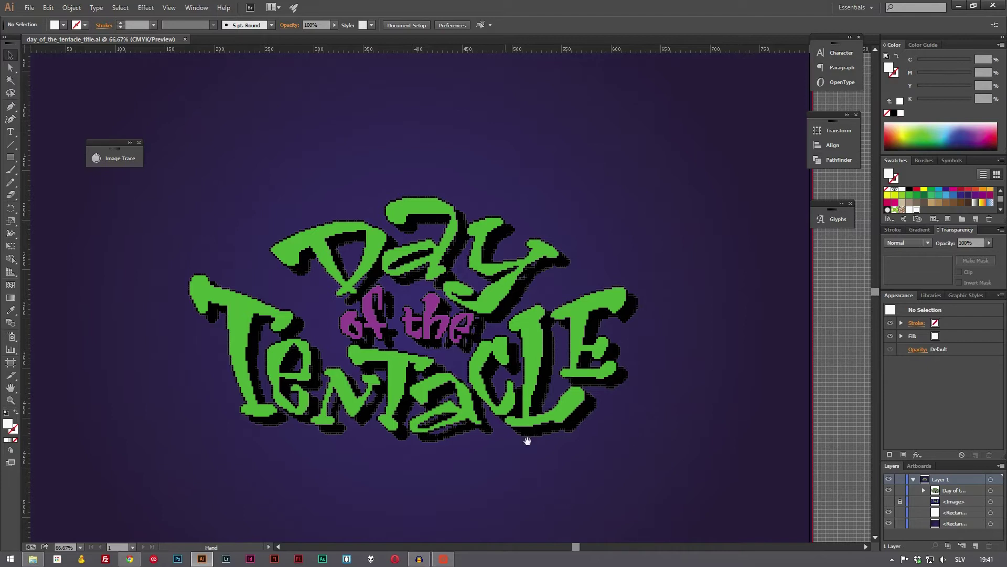
- Examine the finished pixel lettering of the Day of the Tentacle title up close, word by word
drag(524, 441, 478, 417)
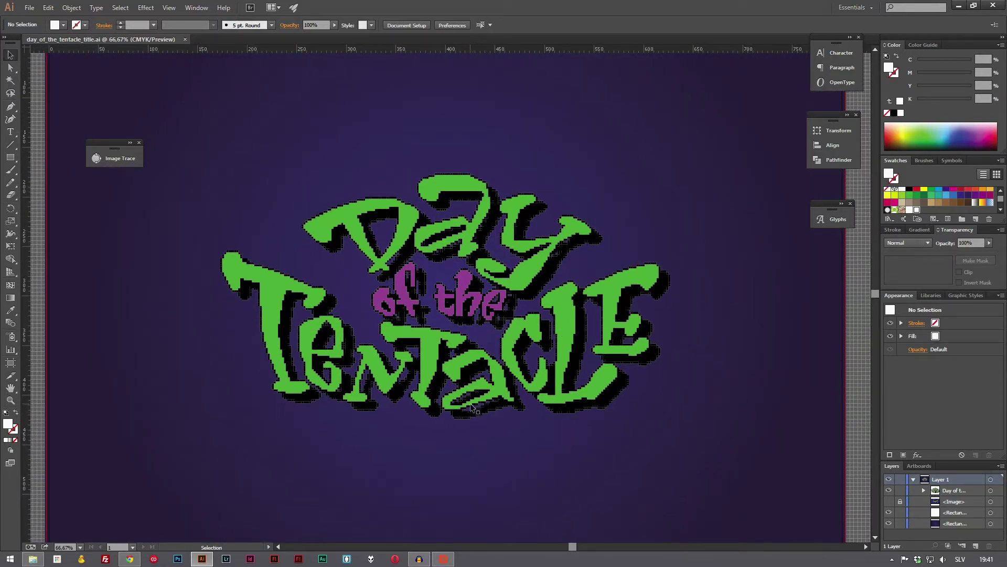
key(ctrl+plus)
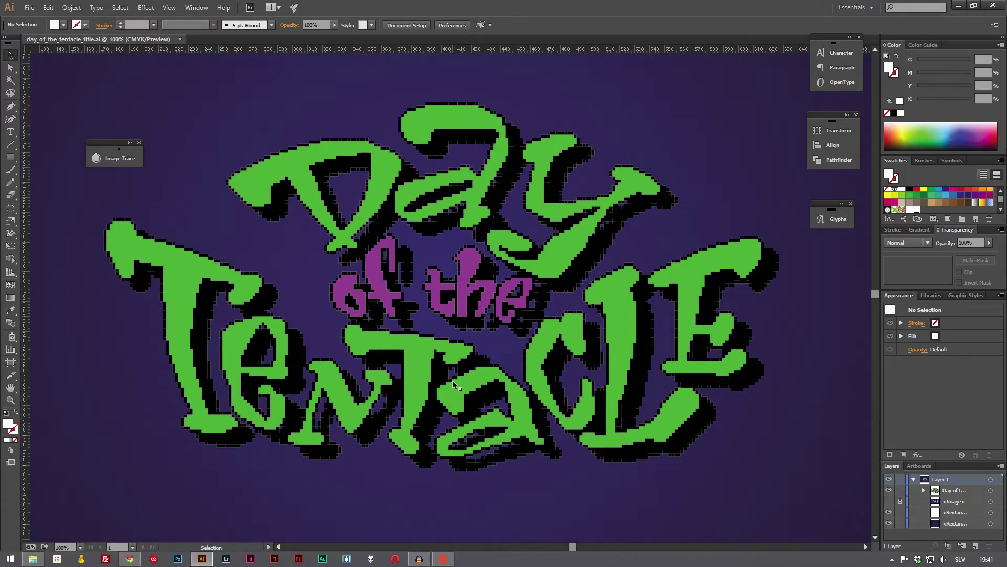
scroll(449, 373, down, 3)
scroll(449, 373, left, 3)
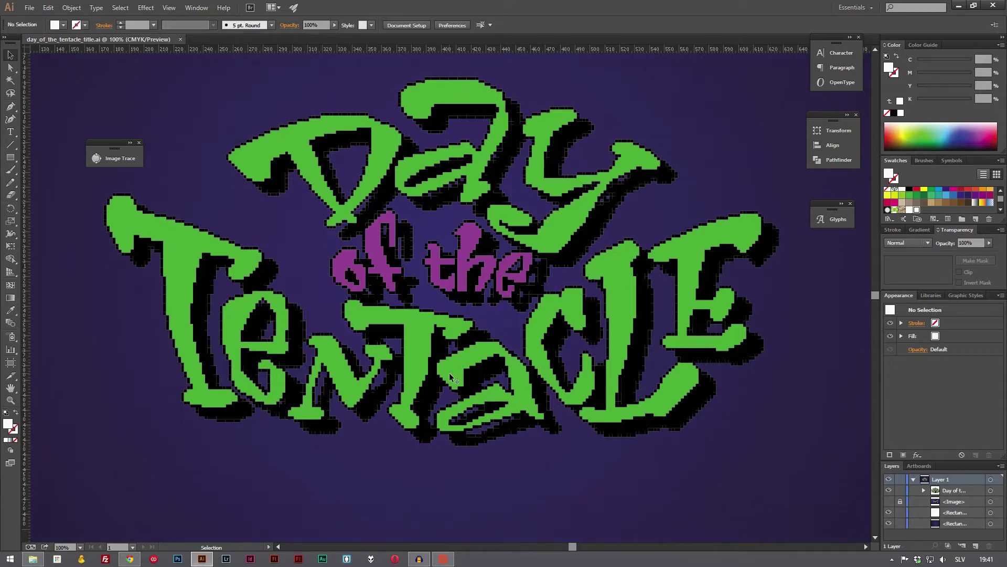
scroll(449, 374, up, 4)
scroll(449, 374, right, 1)
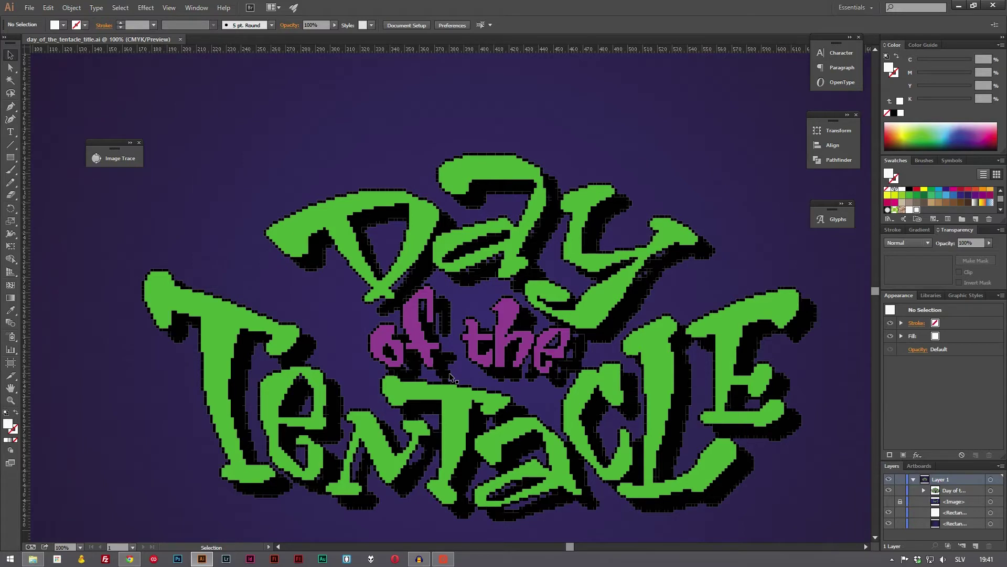
scroll(478, 283, up, 2)
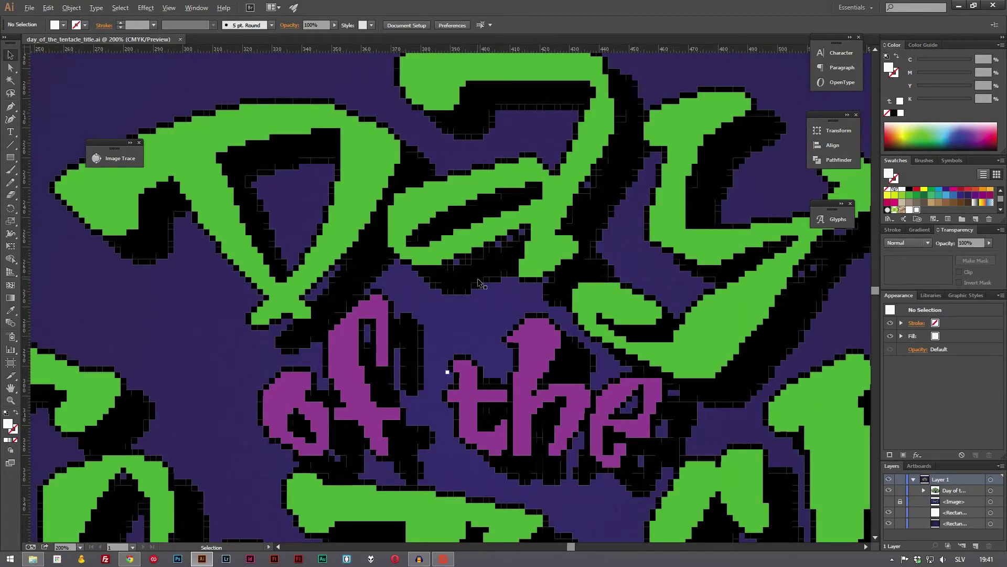
drag(565, 353, 331, 234)
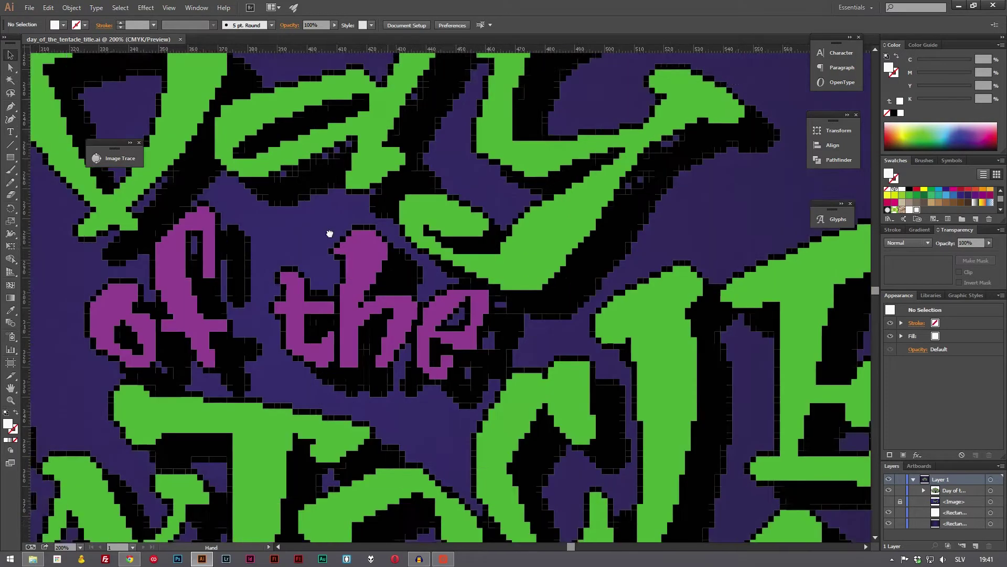
drag(632, 348, 513, 407)
drag(557, 362, 571, 490)
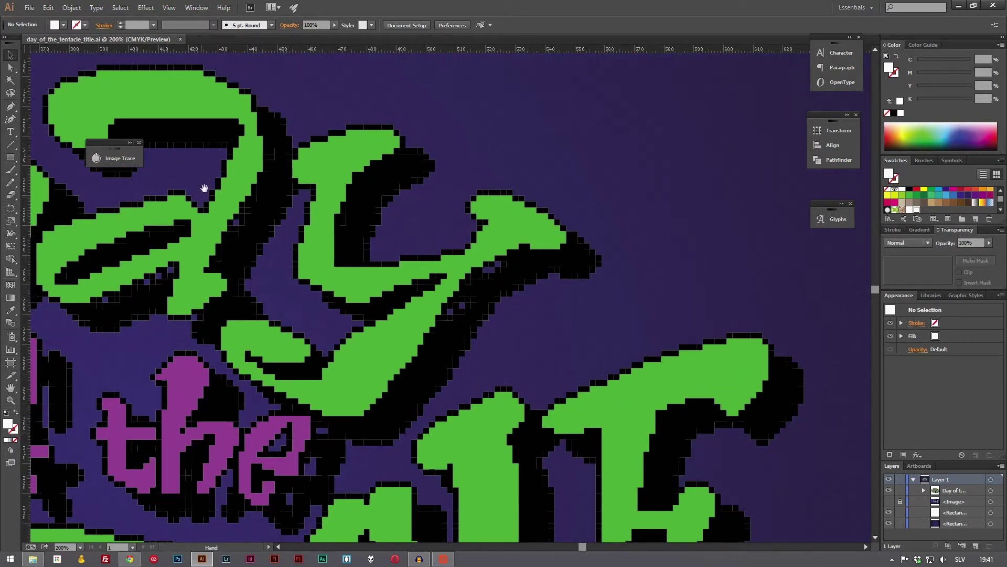
drag(206, 202, 514, 193)
drag(371, 304, 569, 215)
drag(501, 347, 457, 280)
drag(401, 377, 478, 206)
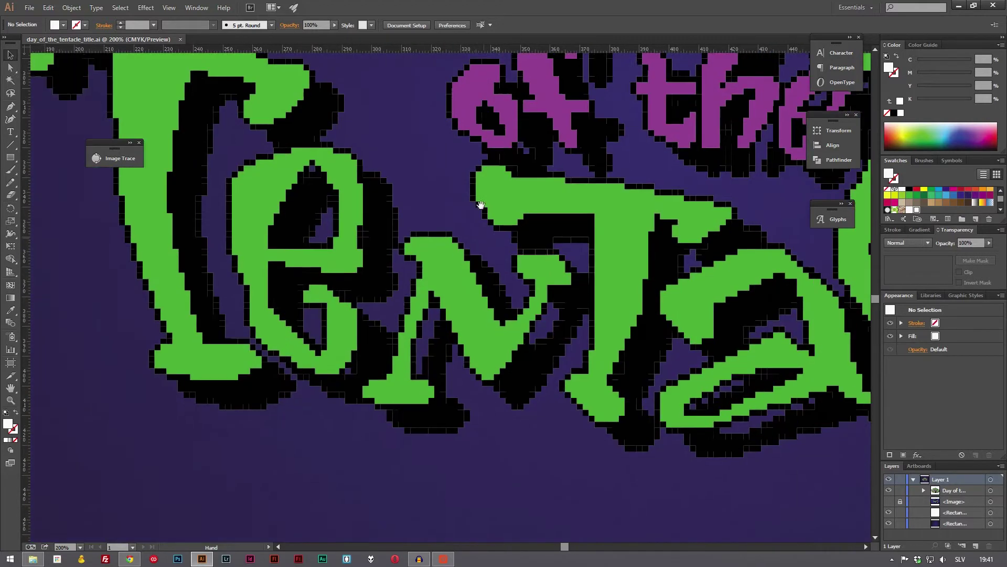
drag(551, 325, 378, 337)
mouse_move(637, 344)
mouse_down()
mouse_move(423, 360)
mouse_move(302, 400)
mouse_up()
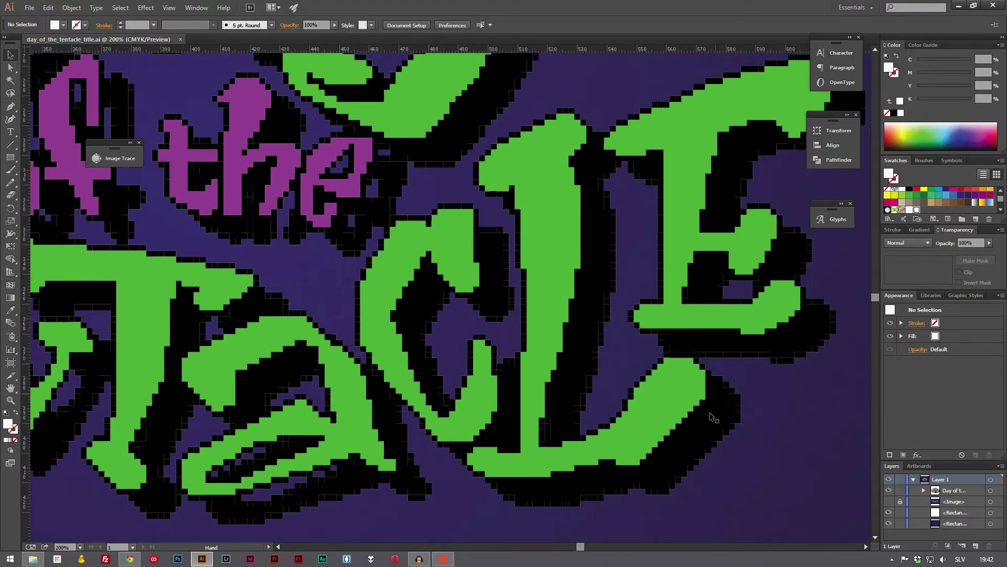
- Select the title lettering group, inspect the small squares that build the letters, and deselect the group
click(709, 438)
drag(812, 330, 603, 463)
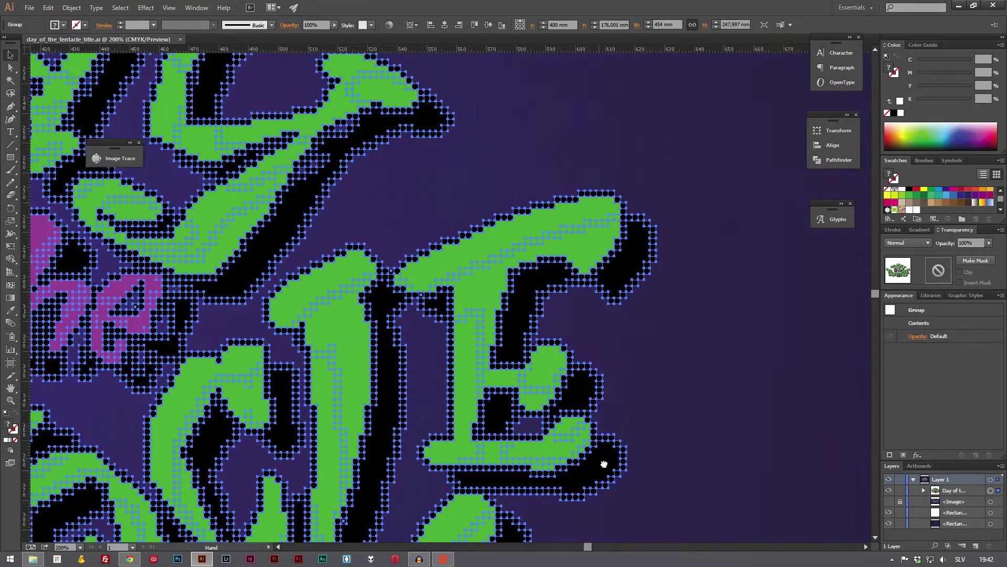
drag(646, 341, 670, 413)
scroll(436, 271, up, 1)
drag(300, 207, 715, 301)
drag(466, 248, 504, 282)
drag(398, 183, 536, 297)
mouse_move(518, 263)
mouse_down()
mouse_move(719, 245)
mouse_move(738, 229)
mouse_move(741, 207)
mouse_up()
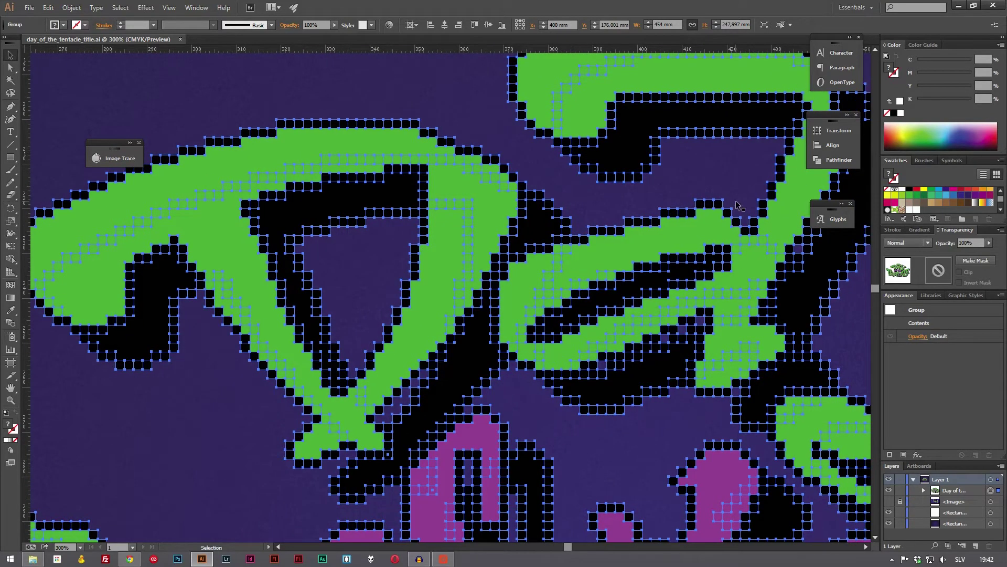
drag(373, 269, 612, 327)
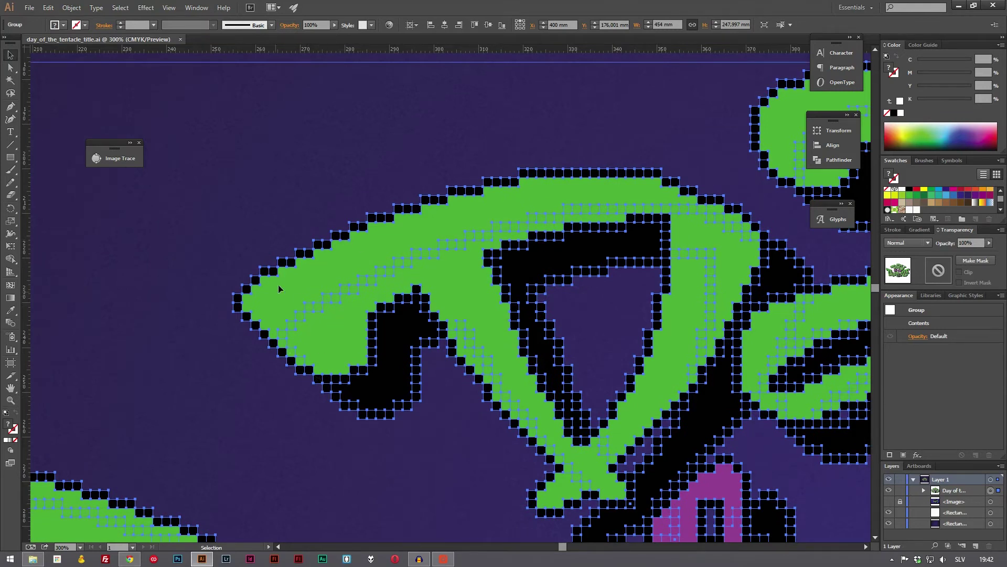
click(297, 169)
- Show the locked reference image and hide the vector lettering group
scroll(297, 169, down, 3)
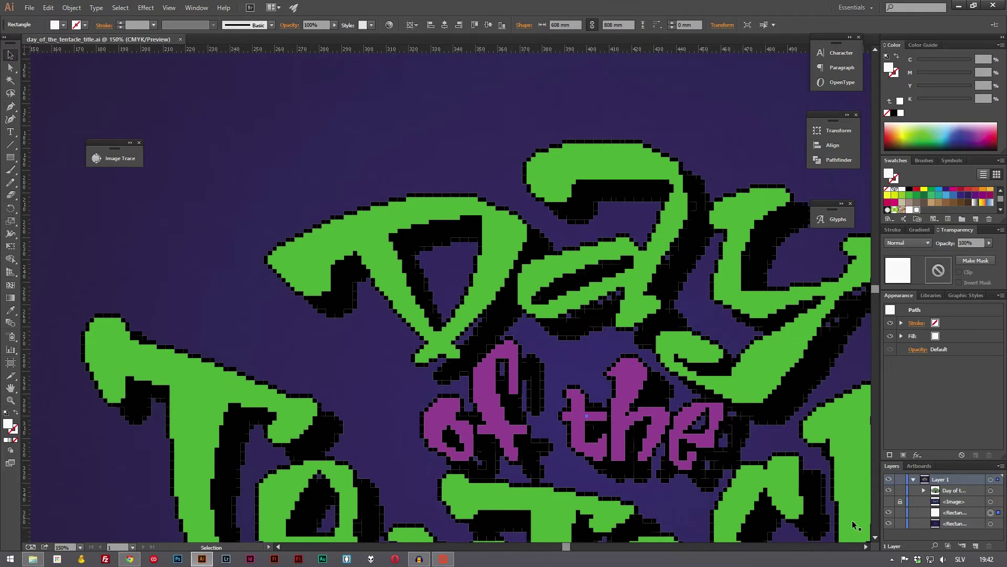
click(889, 501)
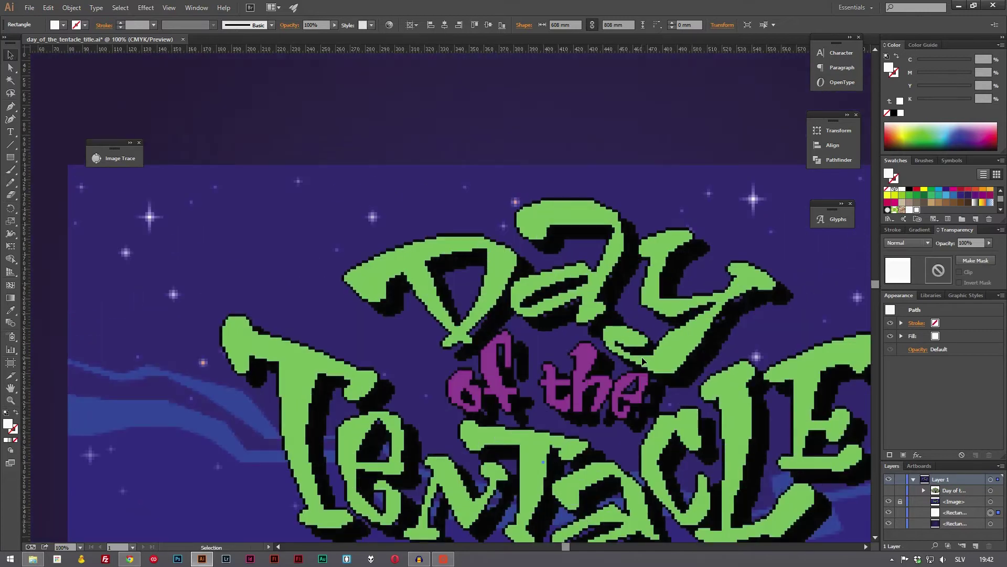
scroll(221, 124, down, 2)
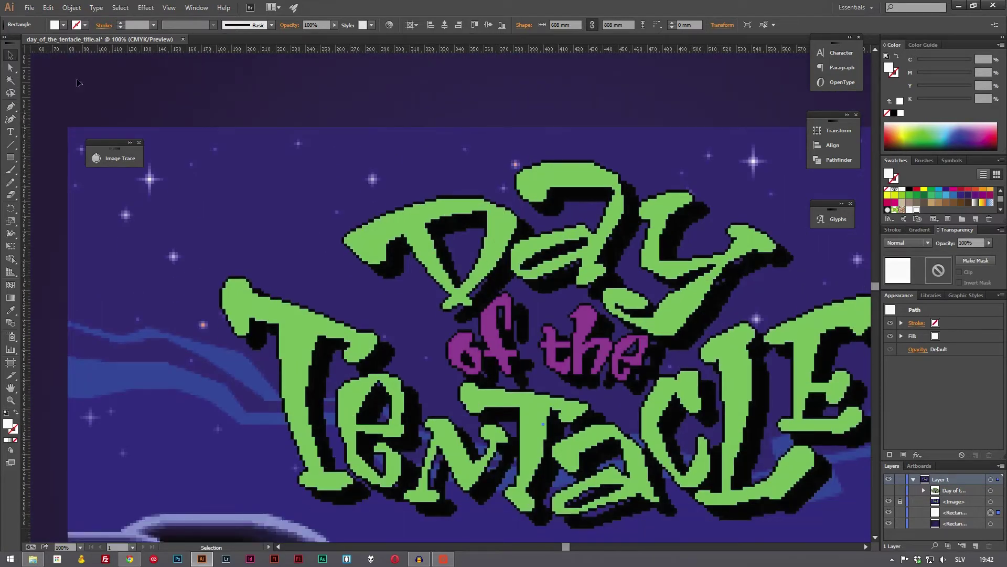
- Set the artboard's width to 800 mm
click(30, 8)
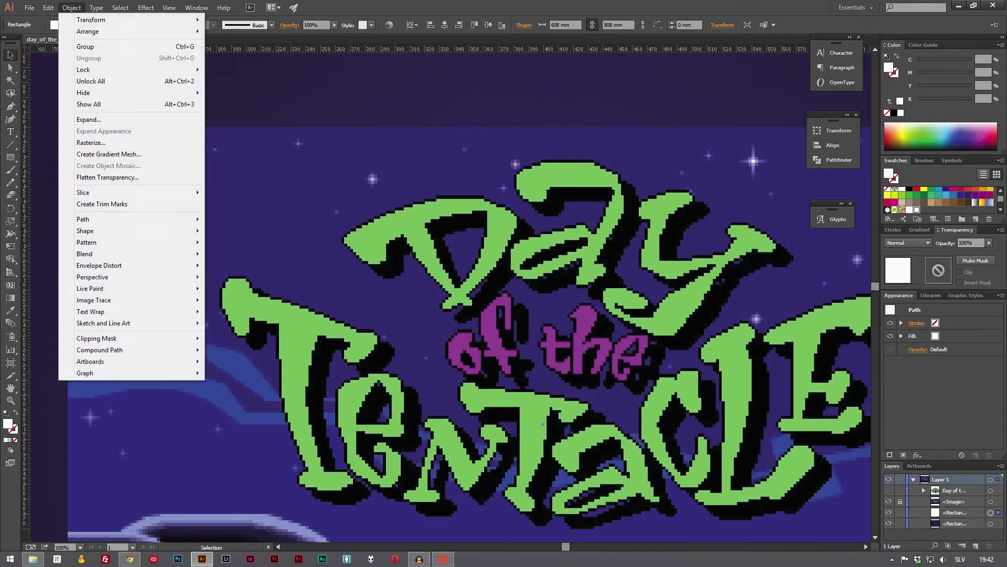
mouse_move(68, 7)
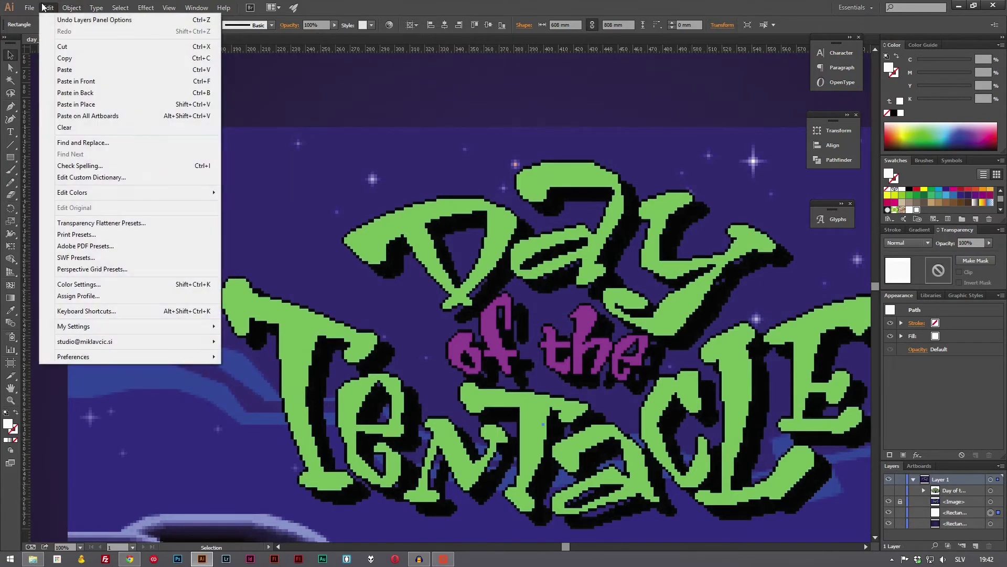
click(8, 364)
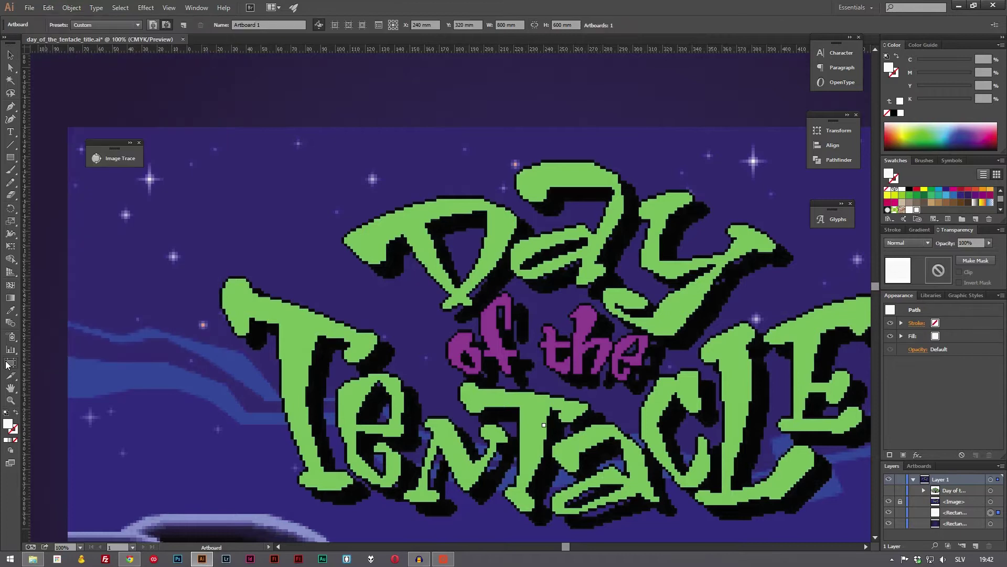
double_click(500, 24)
text(800)
key(Return)
- Check the gridline spacing and subdivisions in the Guides & Grid preferences
click(48, 8)
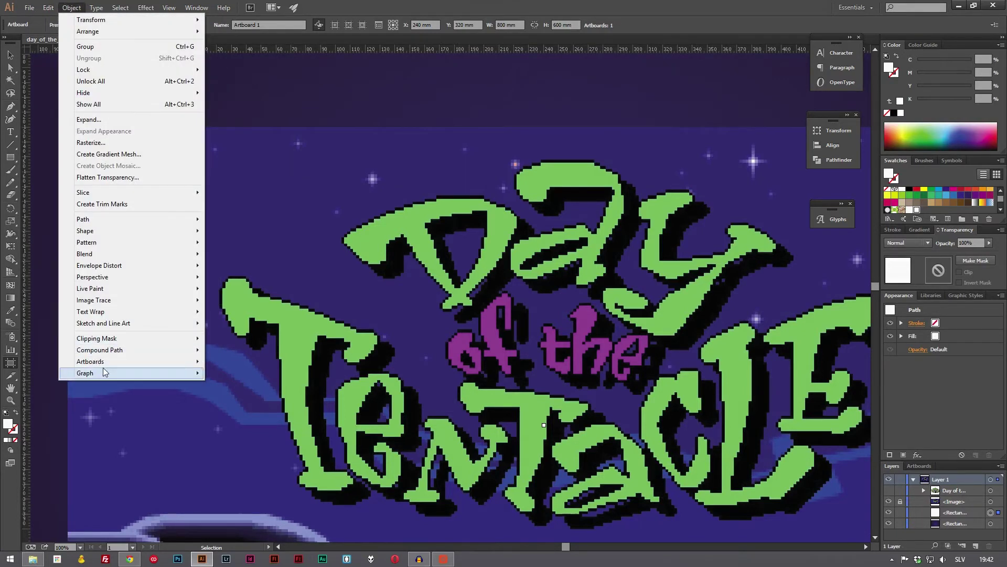
mouse_move(48, 8)
mouse_move(94, 362)
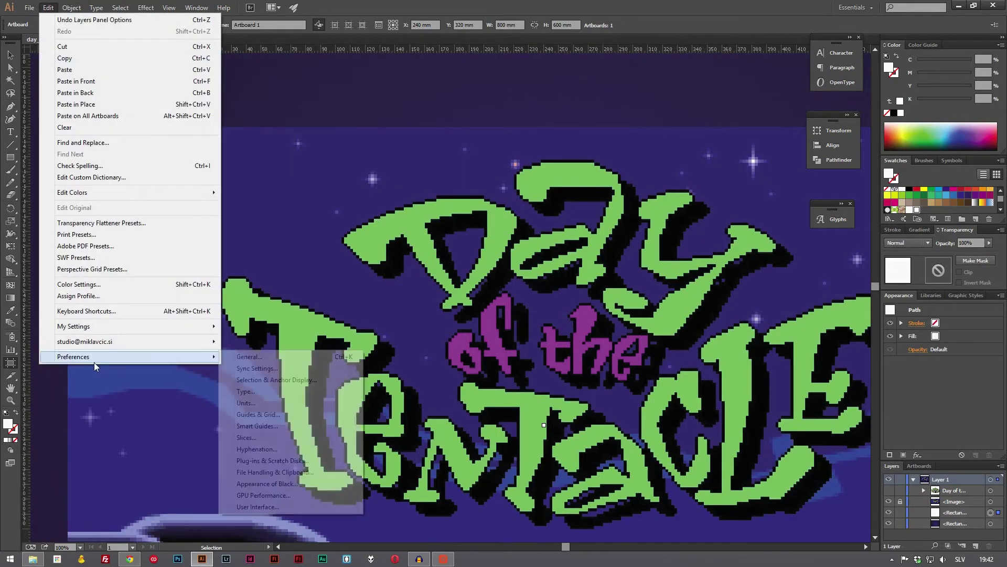
click(241, 357)
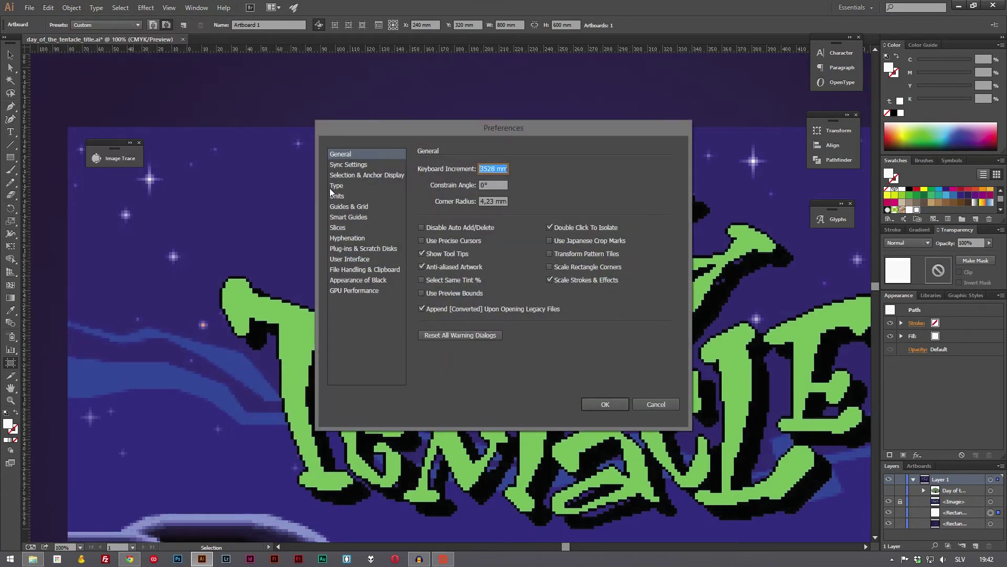
click(346, 196)
click(349, 206)
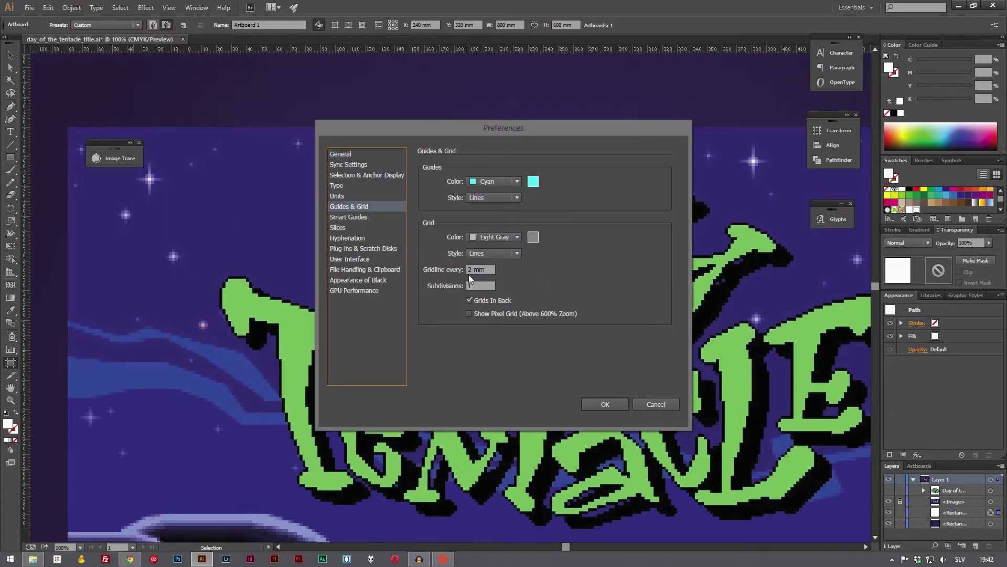
click(605, 404)
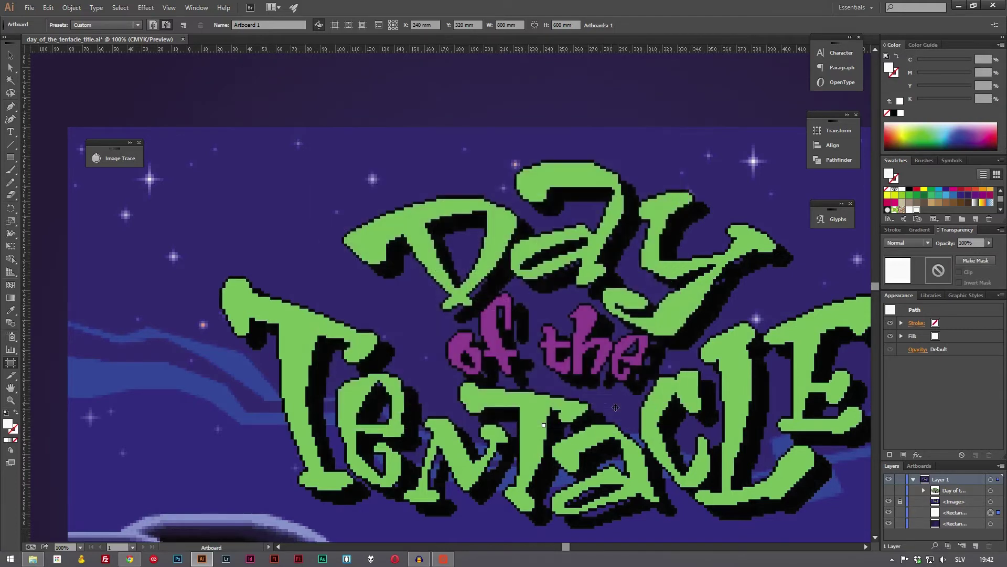
- Turn off Grids In Back in the Guides & Grid preferences
scroll(235, 285, up, 1)
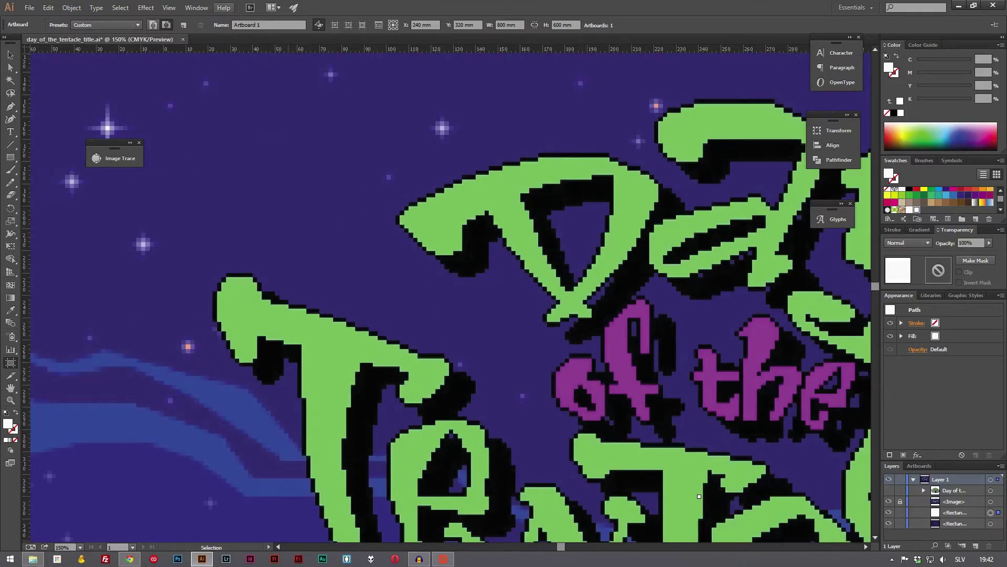
click(71, 8)
mouse_move(119, 355)
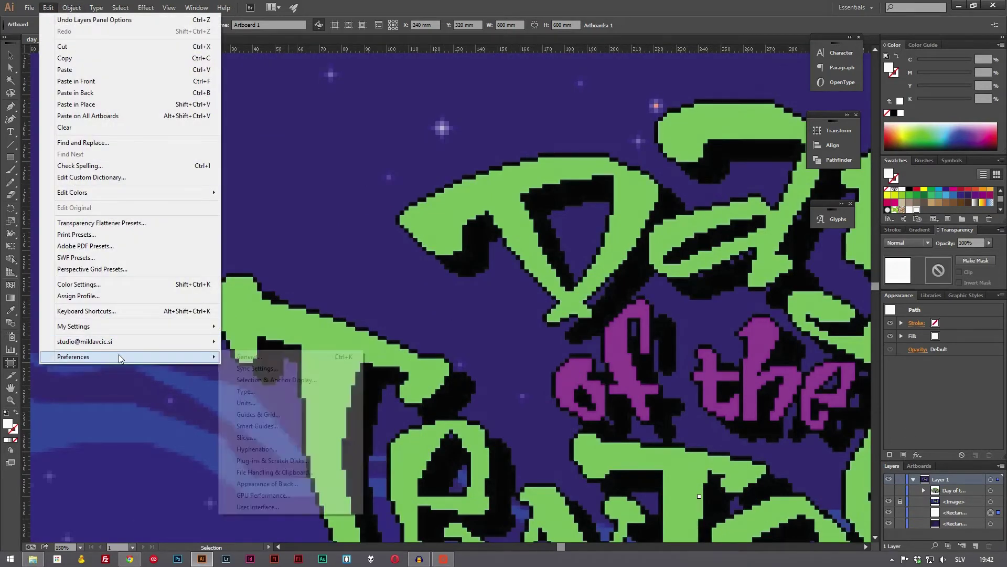
click(266, 416)
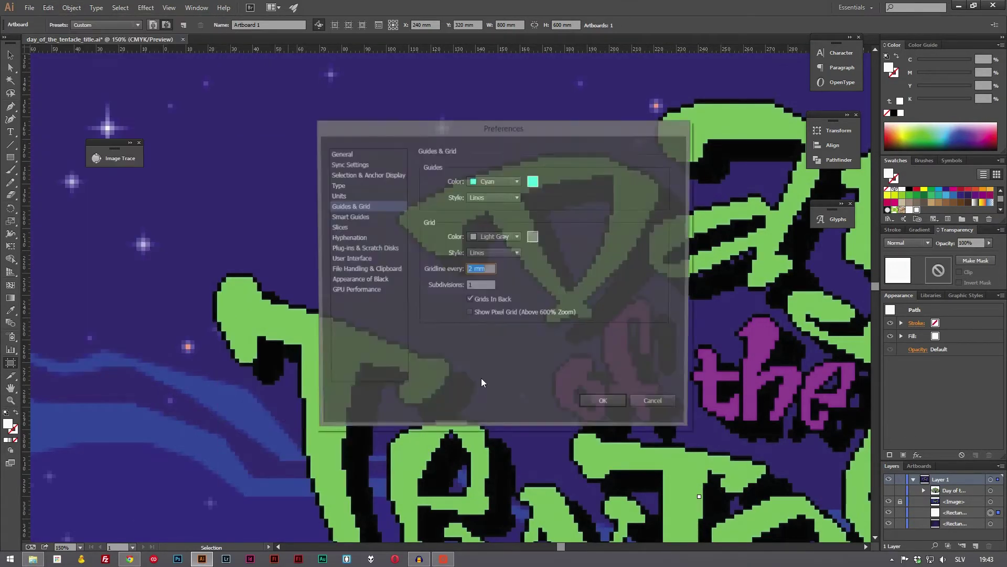
click(486, 315)
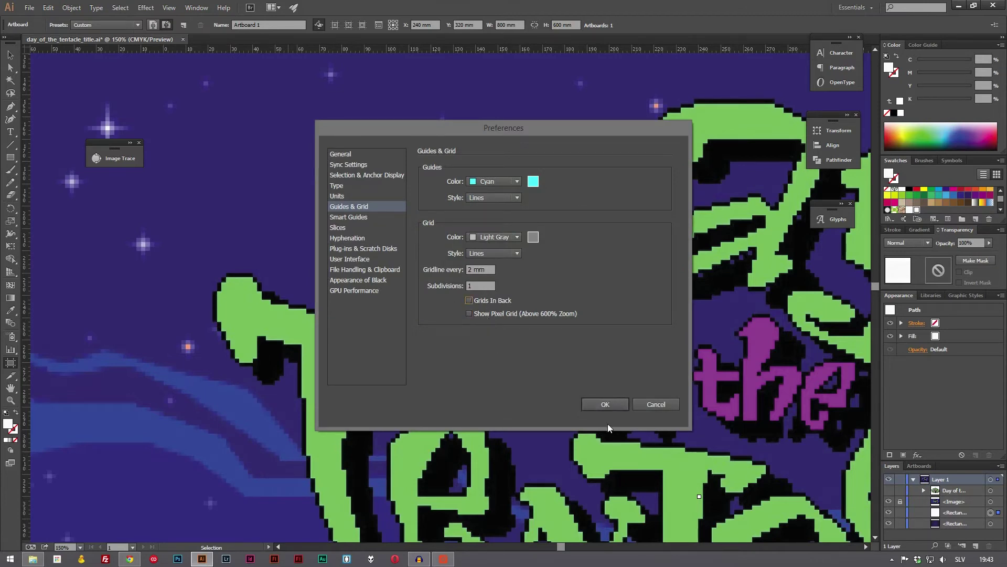
click(606, 407)
- Examine how the grid lines up with the pixels of the reference lettering in the word Day
scroll(441, 391, up, 1)
key(space)
drag(442, 391, 203, 403)
drag(351, 394, 418, 300)
scroll(346, 299, up, 3)
key(space)
drag(353, 226, 548, 442)
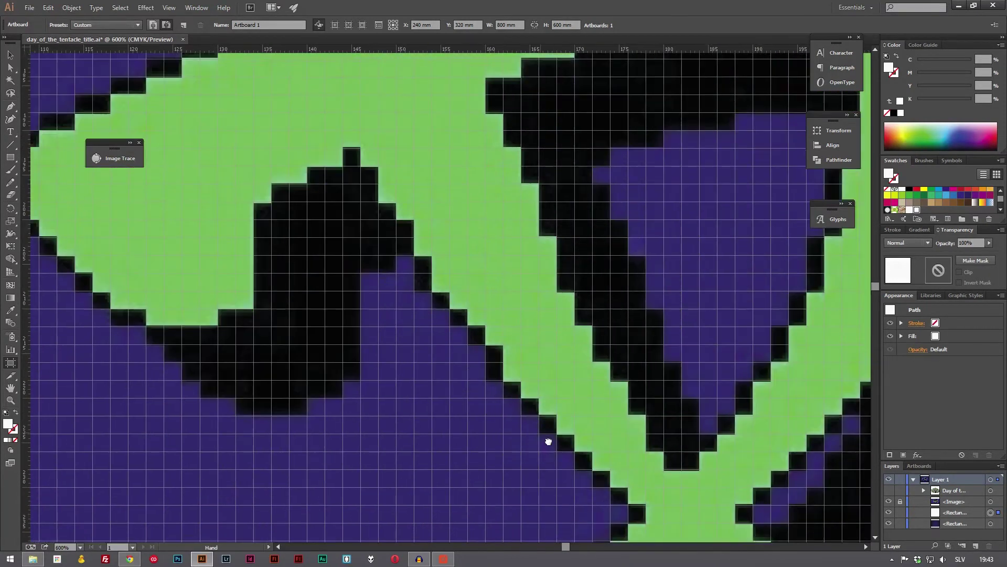
scroll(548, 441, down, 2)
scroll(450, 342, up, 5)
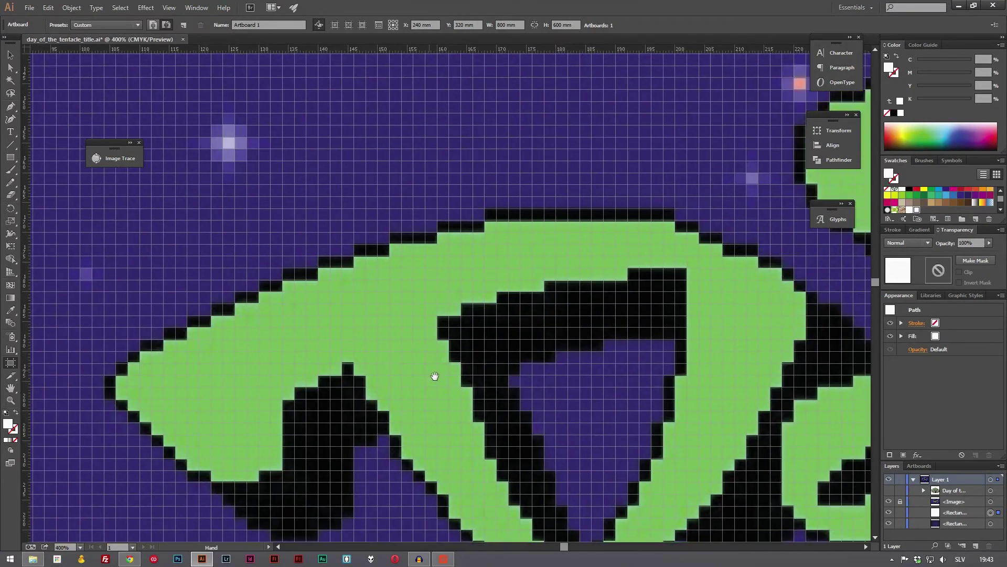
drag(608, 330, 357, 364)
drag(621, 292, 431, 317)
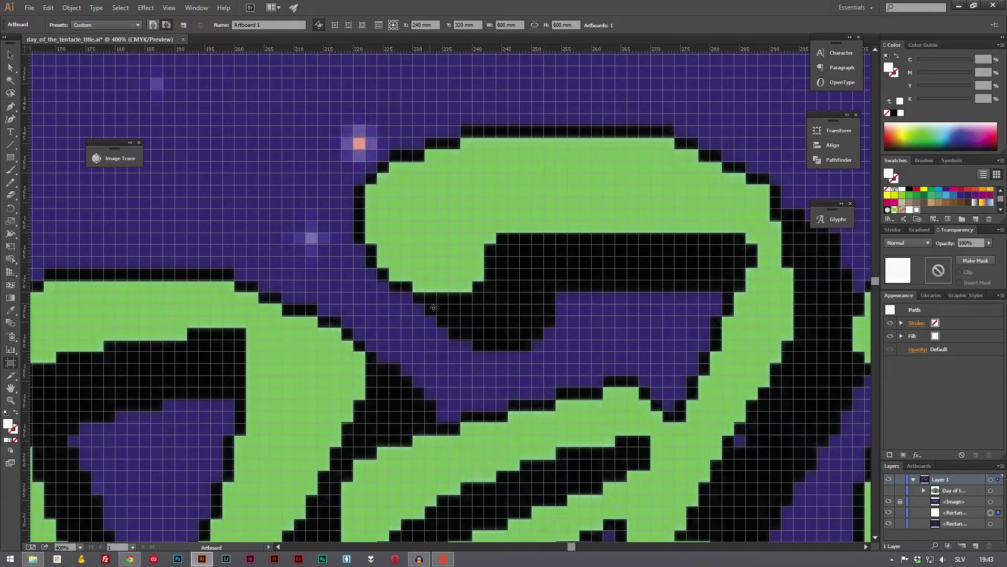
drag(258, 335, 541, 305)
drag(375, 339, 592, 322)
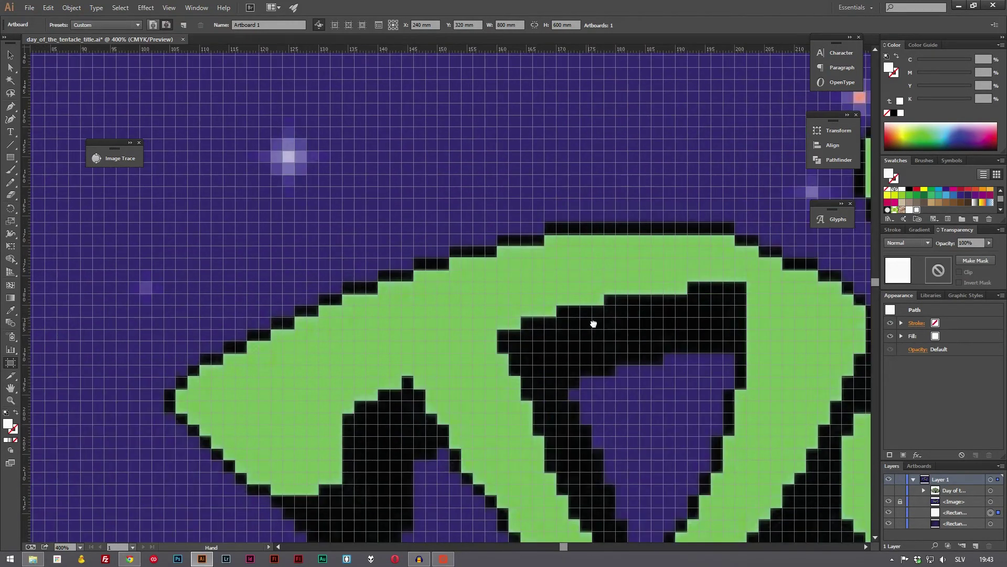
- Draw a 2 mm by 2 mm square on the grid cell at the left tip of the letter D and fill it red
key(v)
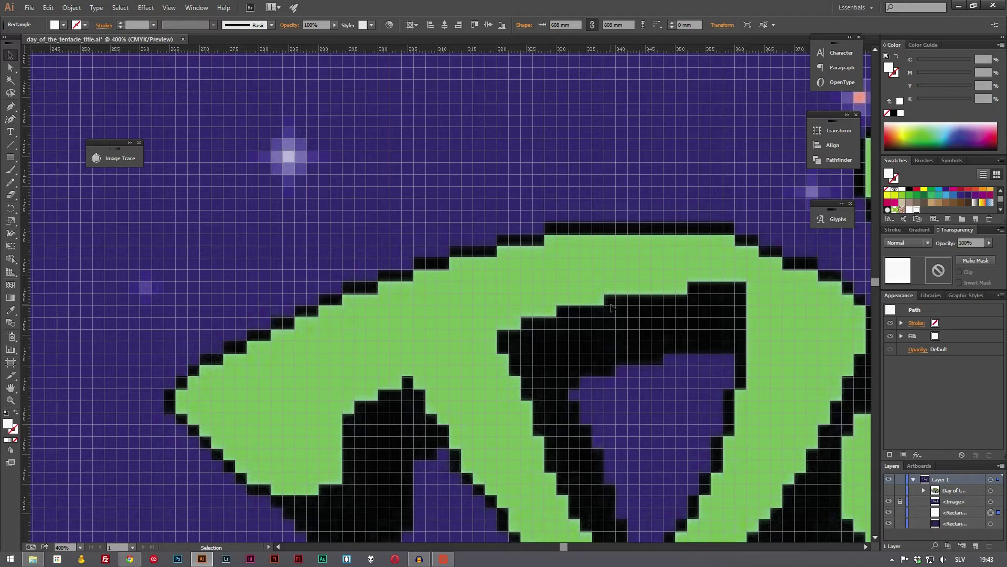
drag(539, 351, 495, 266)
key(m)
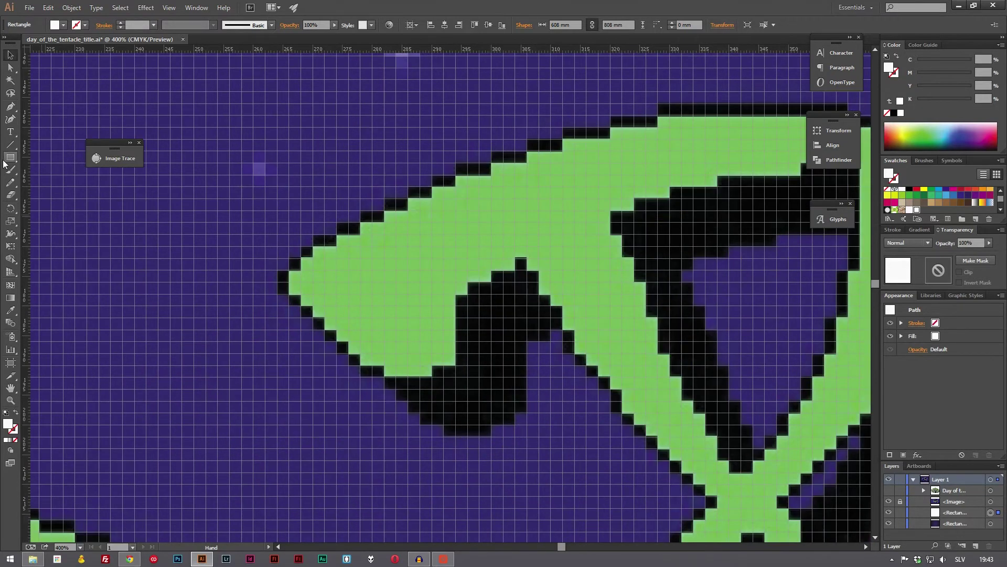
scroll(265, 287, up, 2)
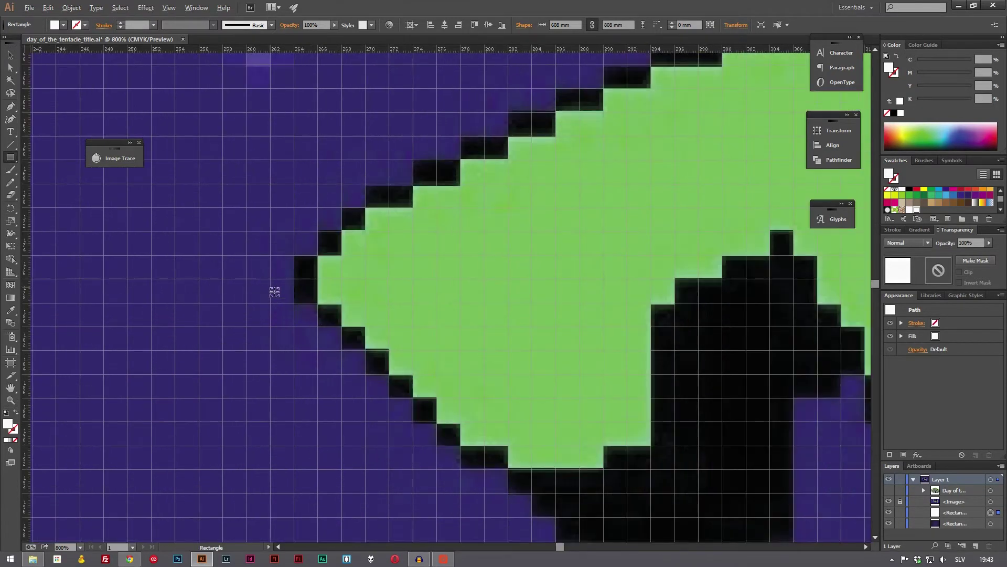
click(319, 286)
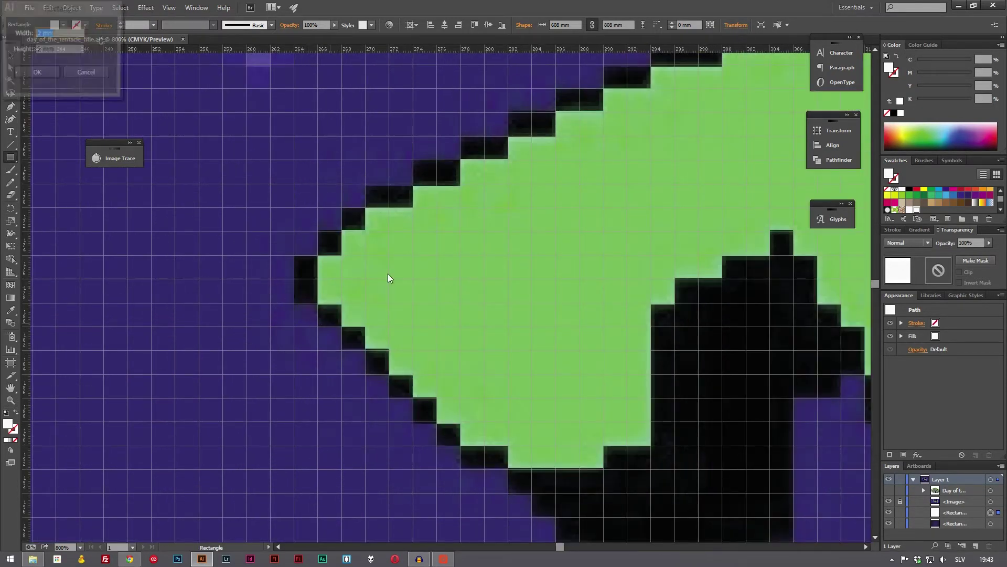
click(36, 74)
click(10, 54)
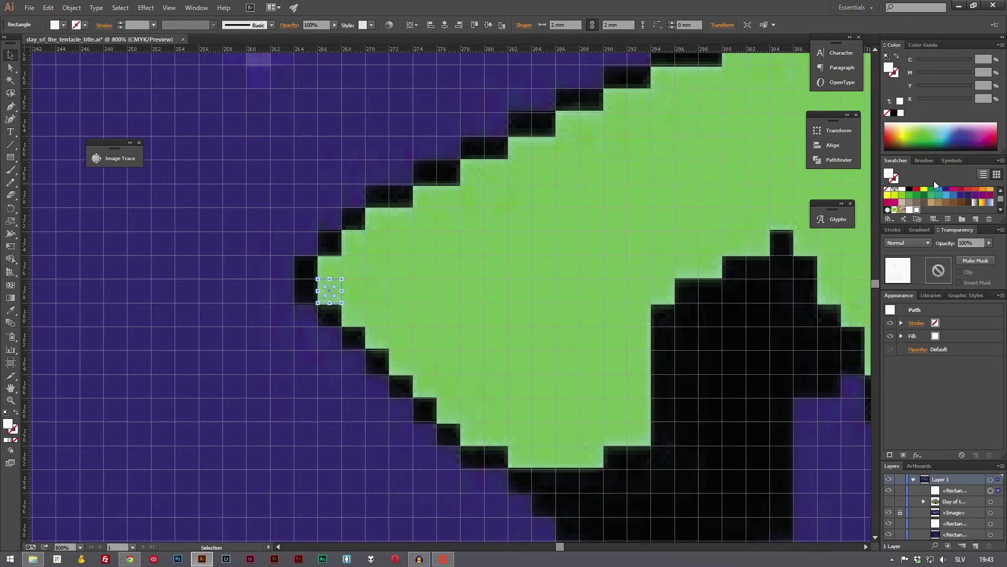
click(917, 190)
scroll(427, 335, down, 1)
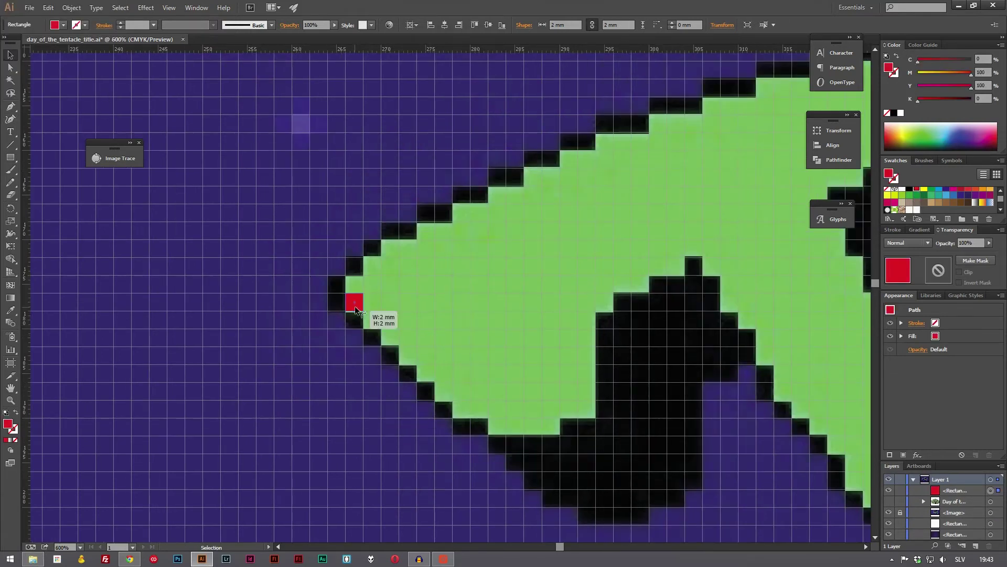
drag(355, 310, 609, 400)
scroll(685, 429, down, 1)
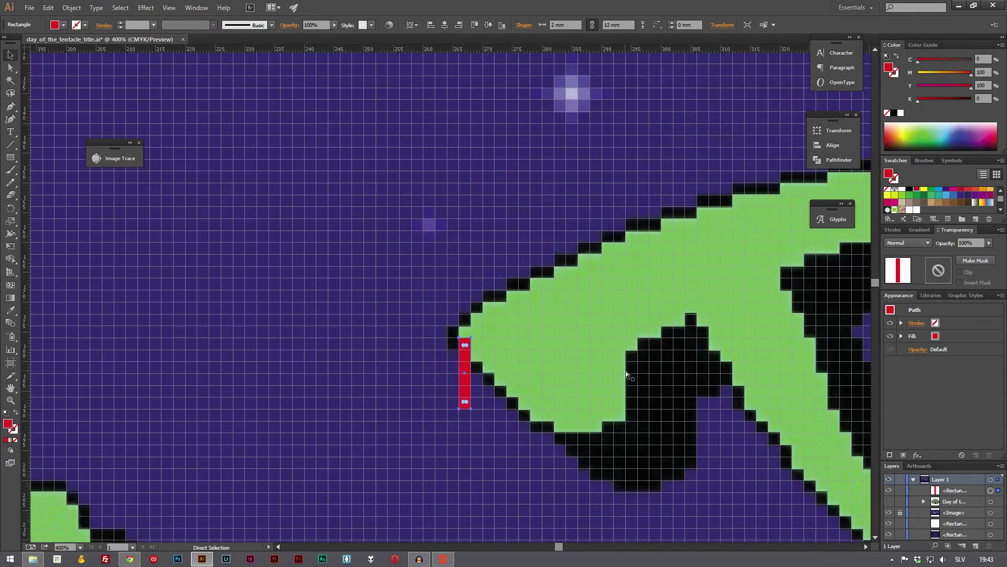
key(ctrl+z)
- Move the red square from the D's tip to the left end of the crossbar of the letter t
drag(465, 347, 123, 188)
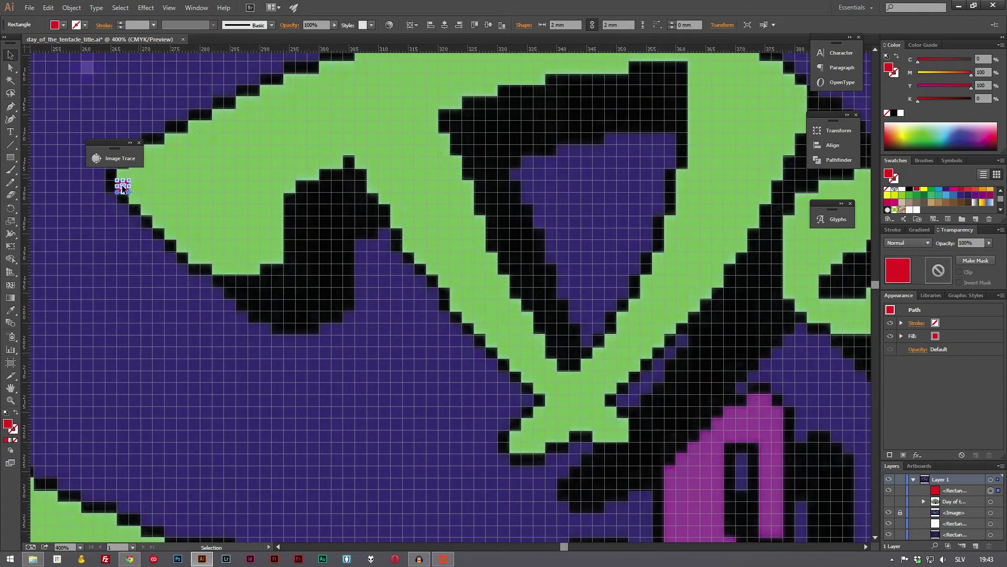
click(125, 189)
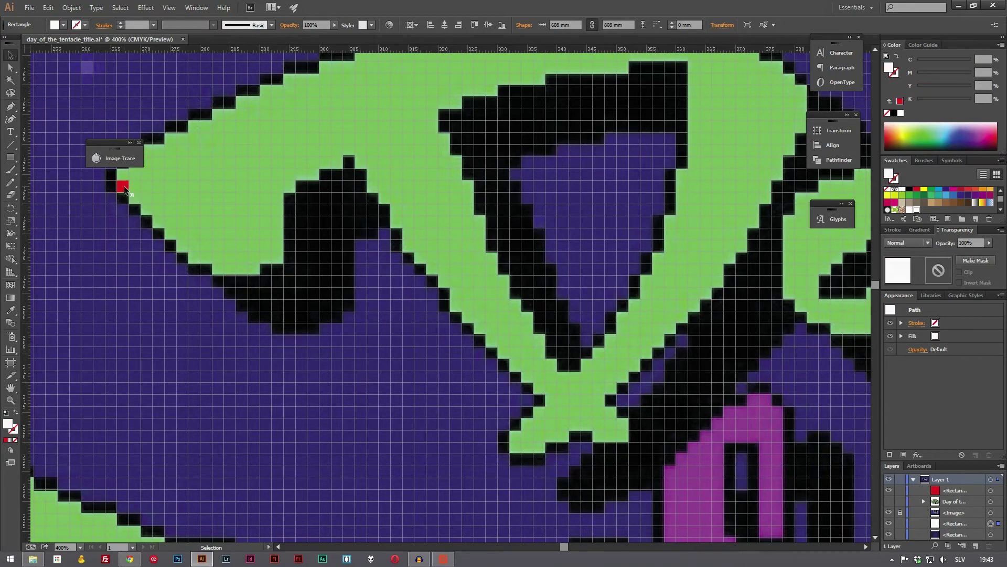
drag(123, 187, 737, 502)
drag(745, 472, 312, 188)
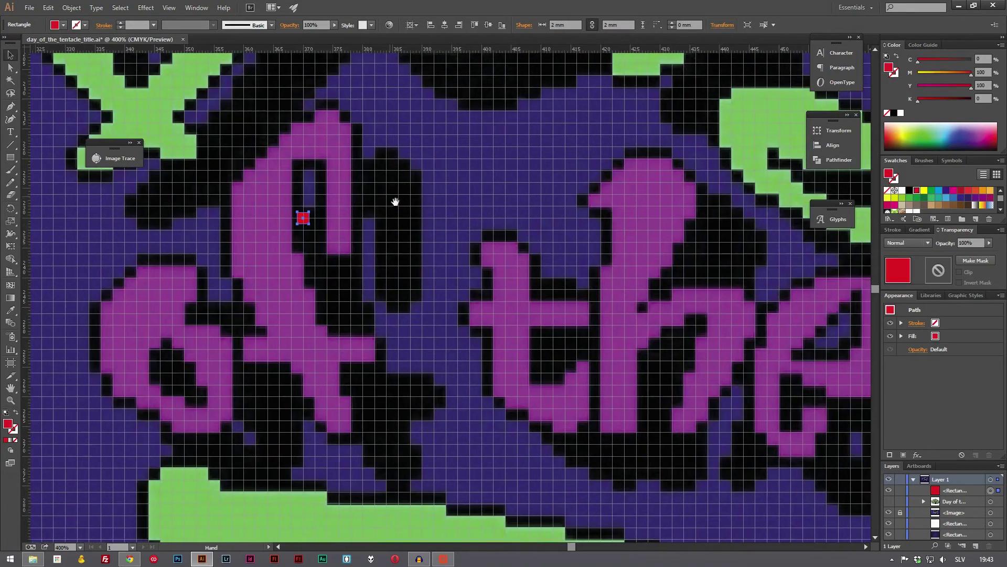
click(306, 228)
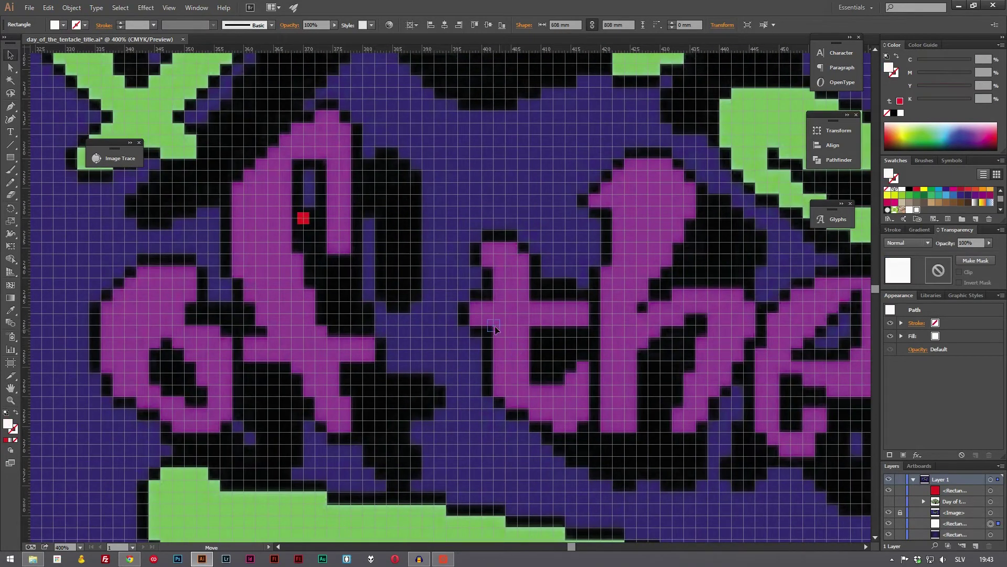
drag(465, 318, 448, 254)
scroll(465, 321, up, 5)
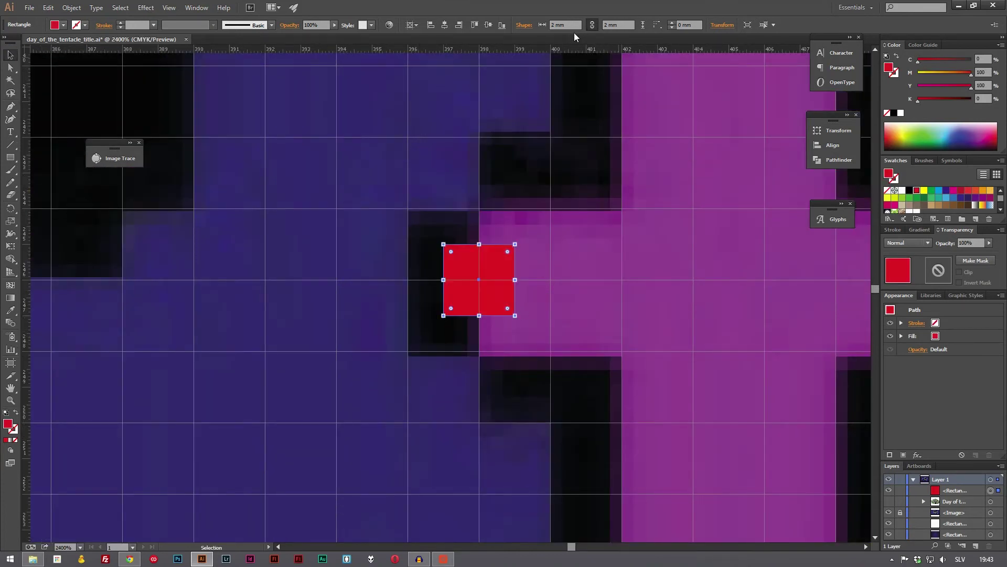
- Replace the red square with a new 2 mm square on the lower grid cell at the left end of the t's crossbar
click(416, 310)
click(482, 296)
key(Delete)
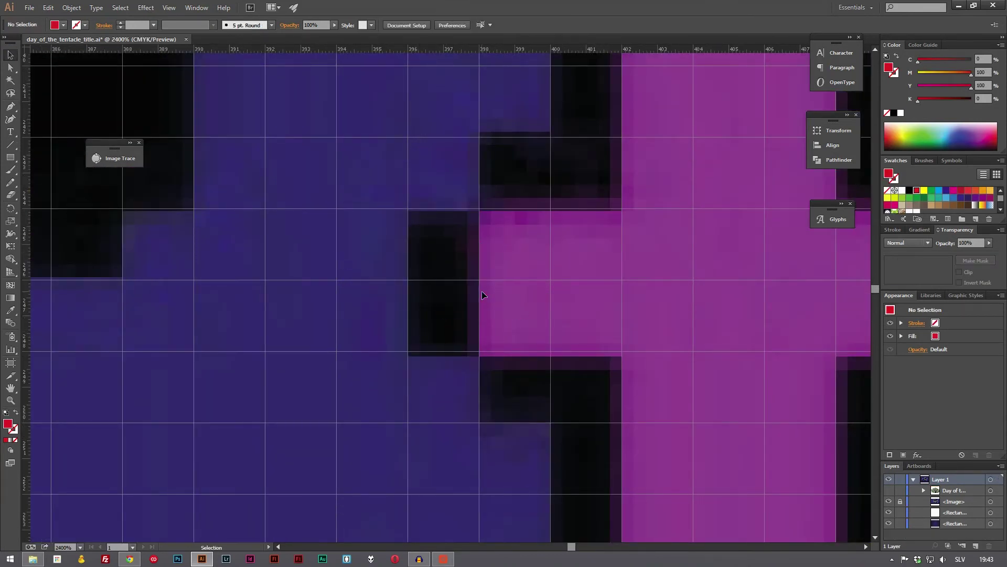
click(10, 157)
click(430, 282)
click(30, 75)
- Check the Snap to Grid setting among the view options
click(196, 8)
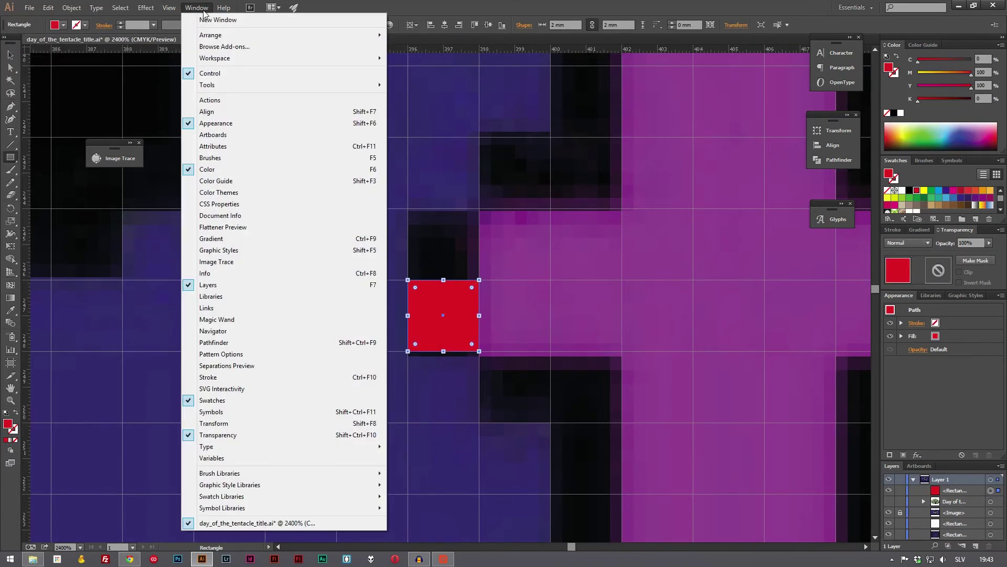
mouse_move(170, 6)
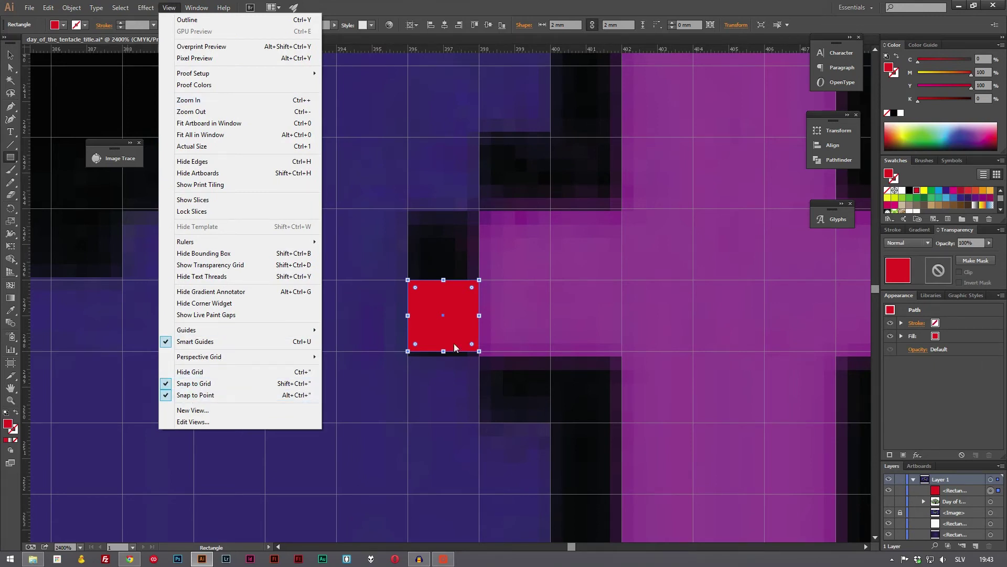
click(212, 384)
click(418, 329)
click(24, 72)
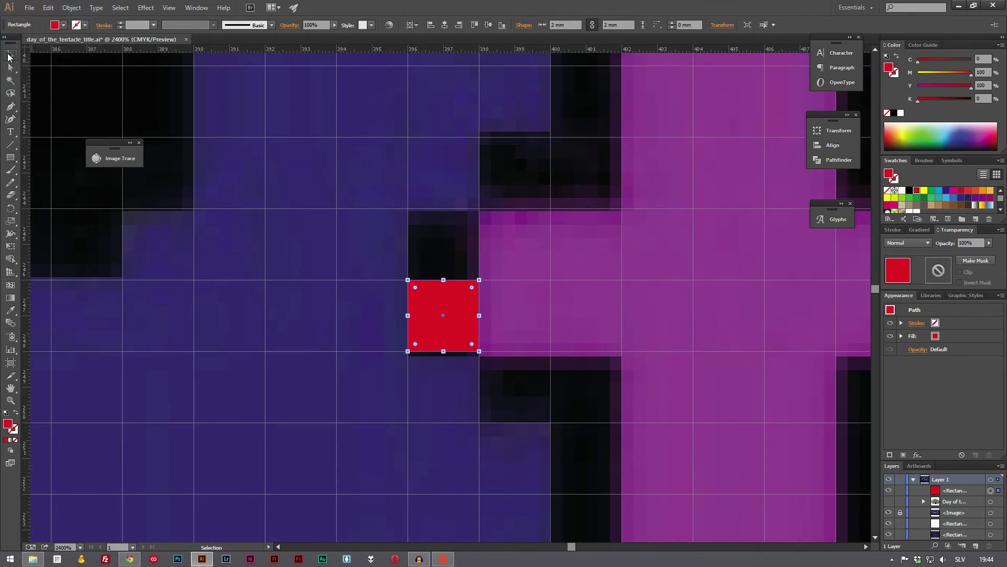
key(v)
- Duplicate the red square one cell up, and place another copy one cell diagonally up and to the right
scroll(461, 265, down, 1)
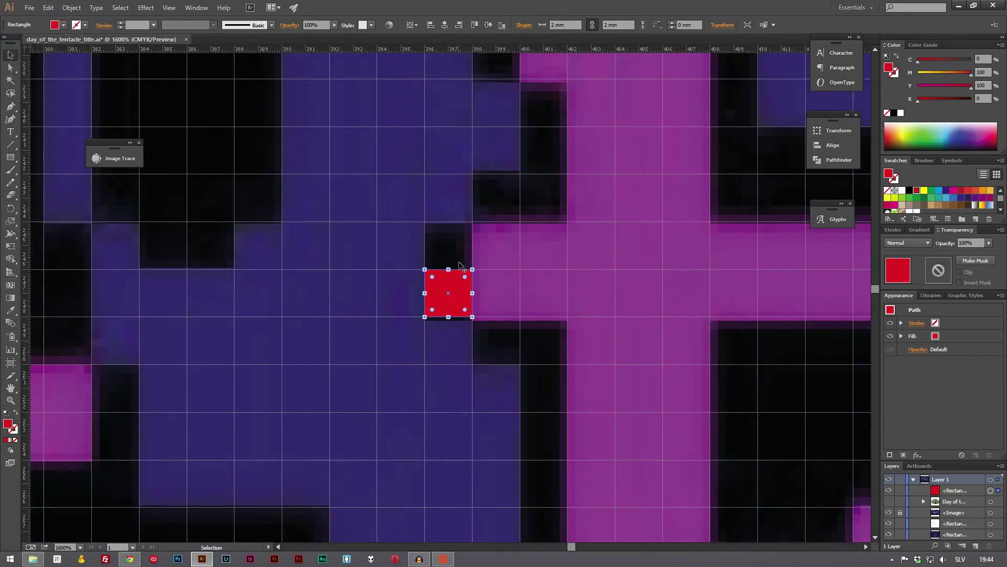
scroll(459, 265, up, 1)
scroll(459, 265, down, 1)
scroll(454, 243, right, 3)
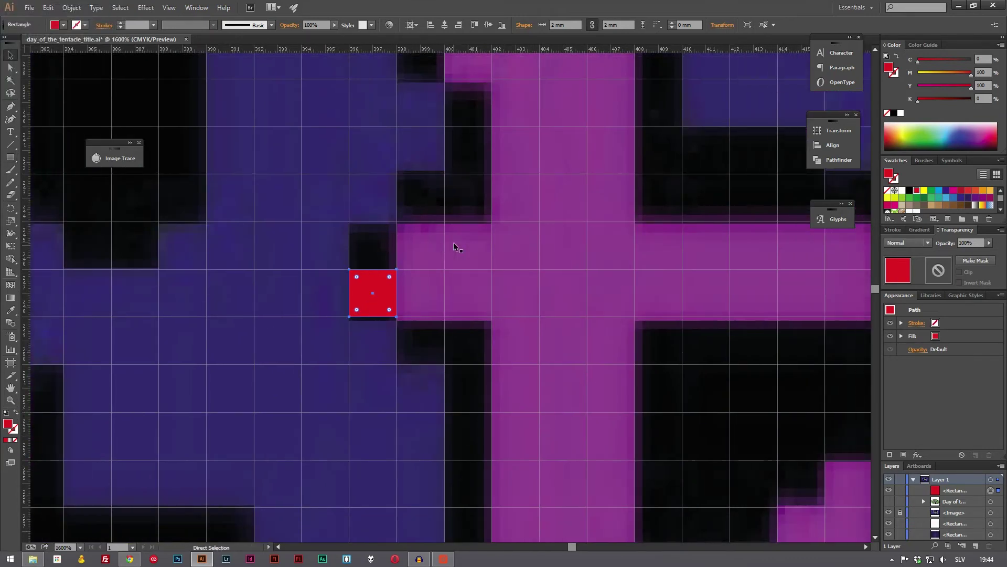
scroll(454, 247, up, 1)
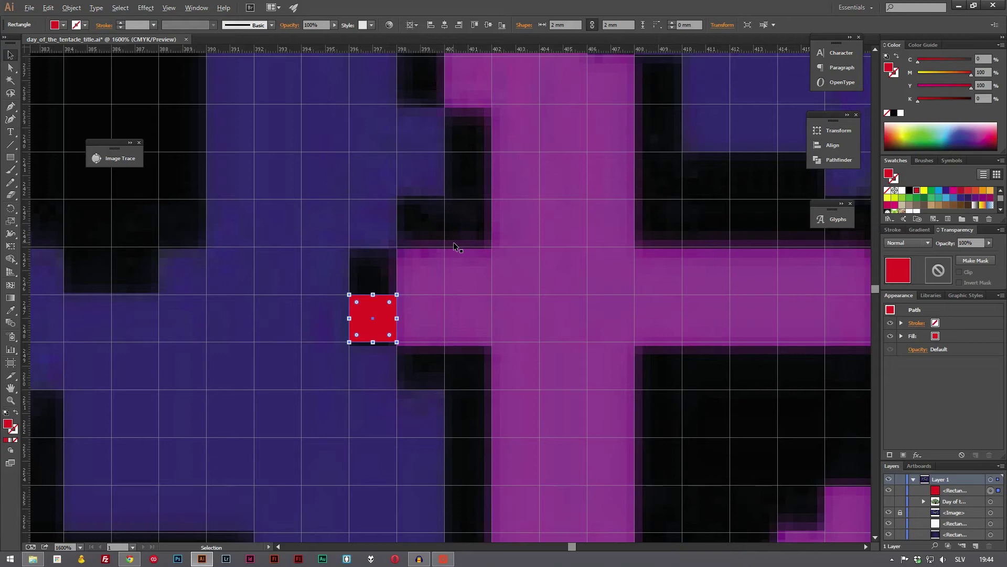
key(alt+Up)
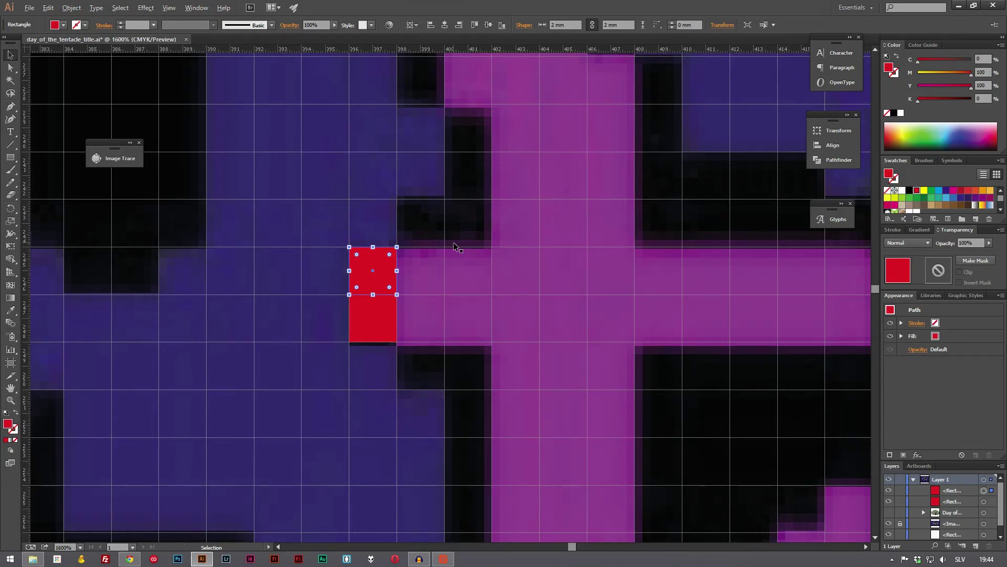
key(alt+Right)
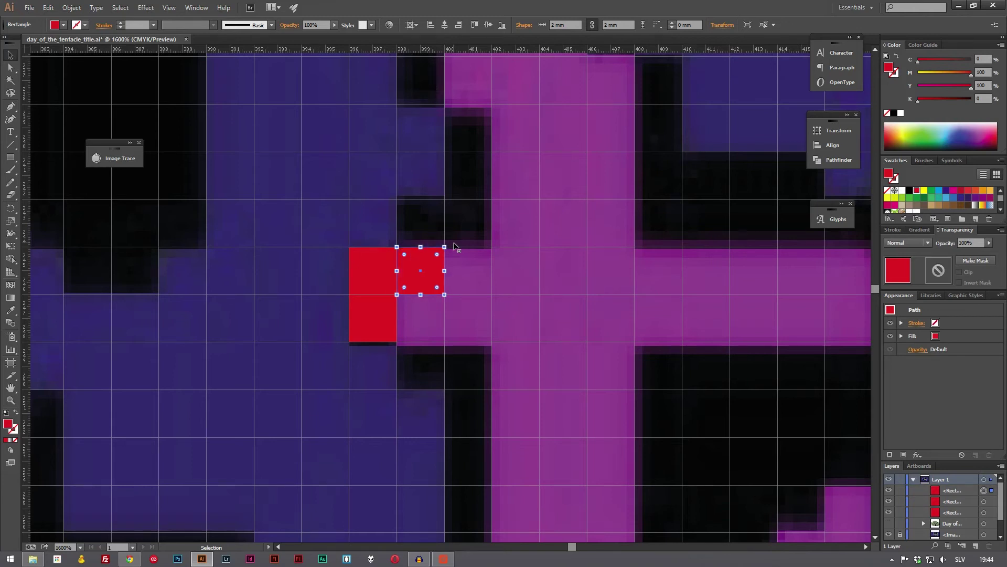
key(Up)
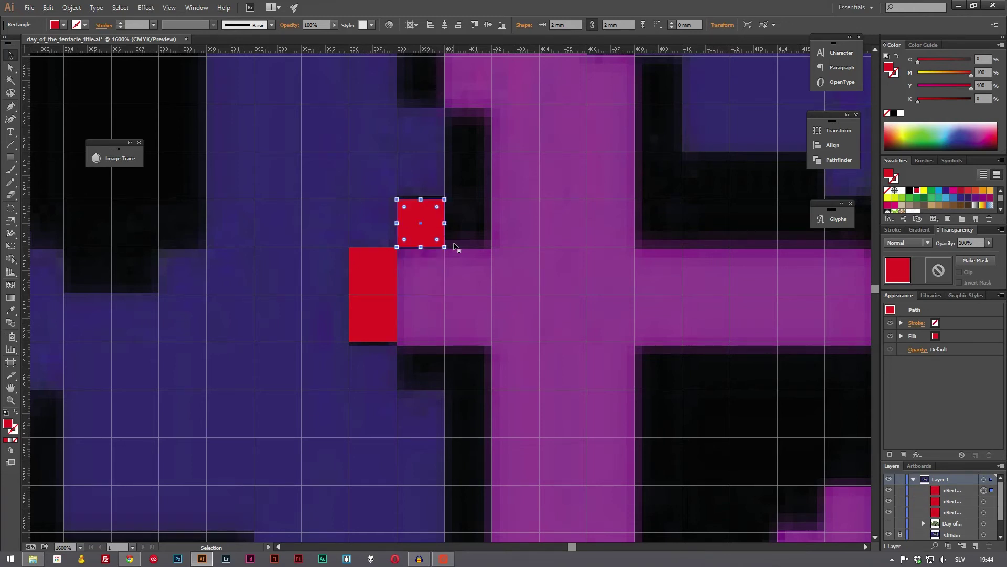
key(Down)
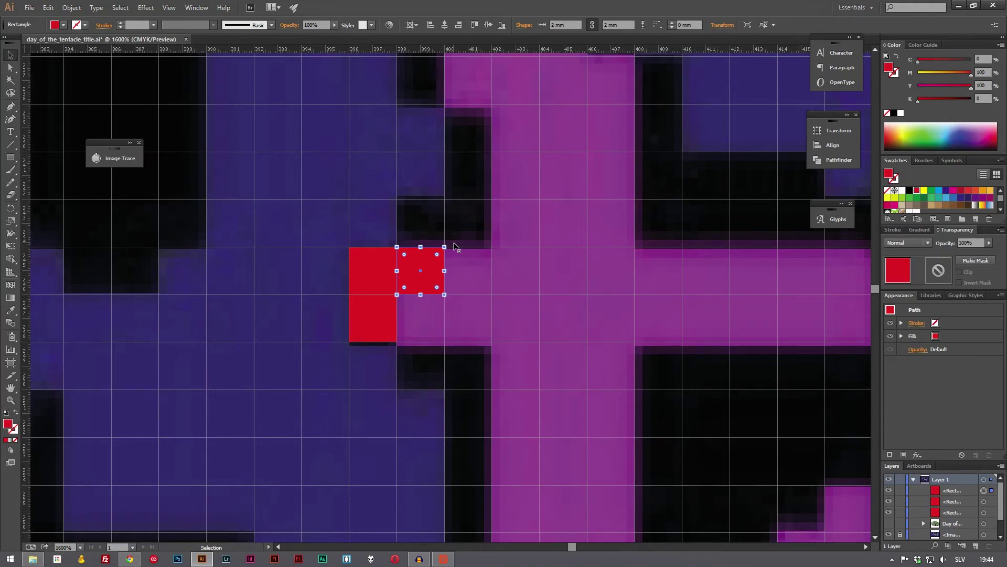
key(Up)
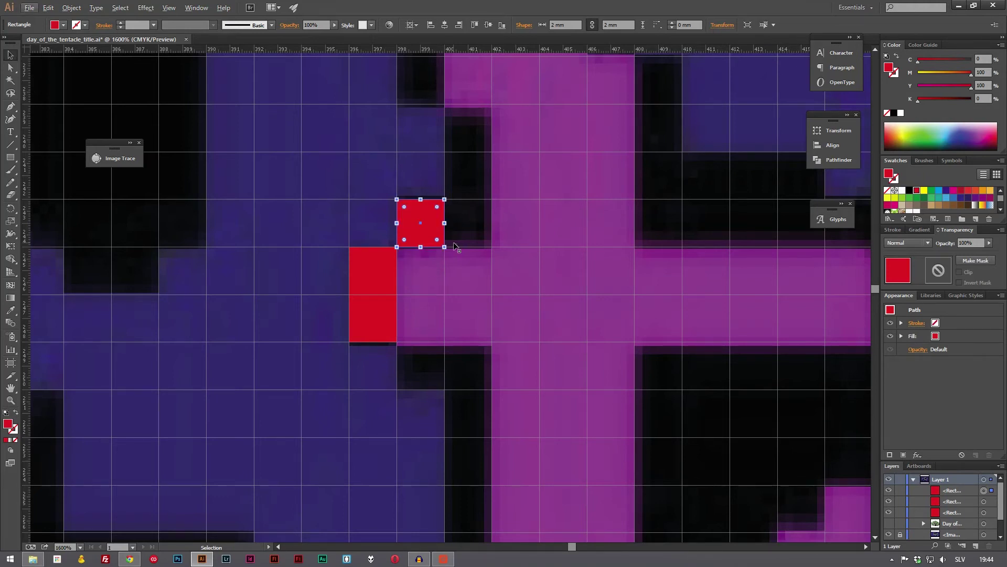
- Duplicate the red square cell by cell up the left side of the t's outline above the crossbar
scroll(607, 215, down, 2)
scroll(608, 217, up, 2)
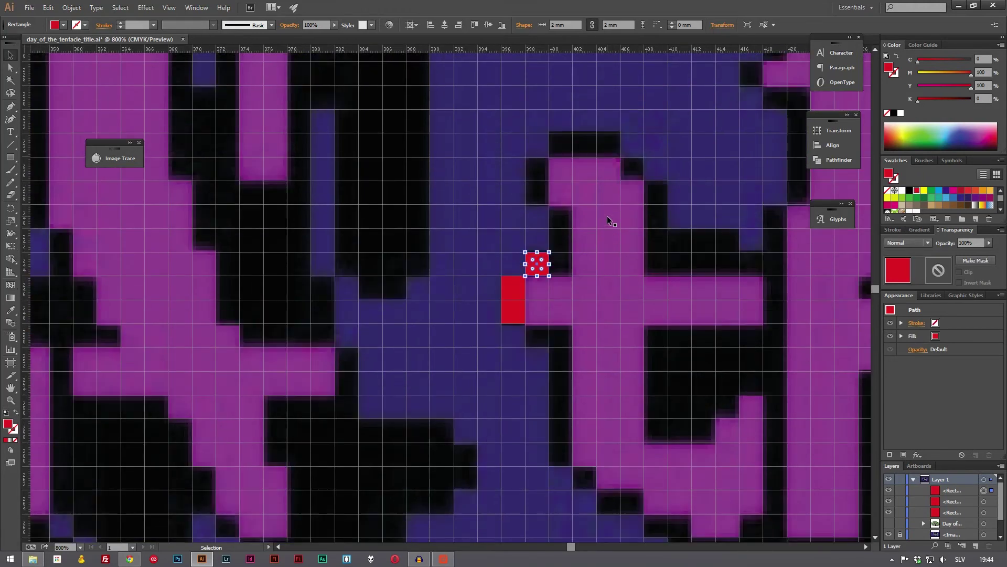
scroll(607, 217, right, 3)
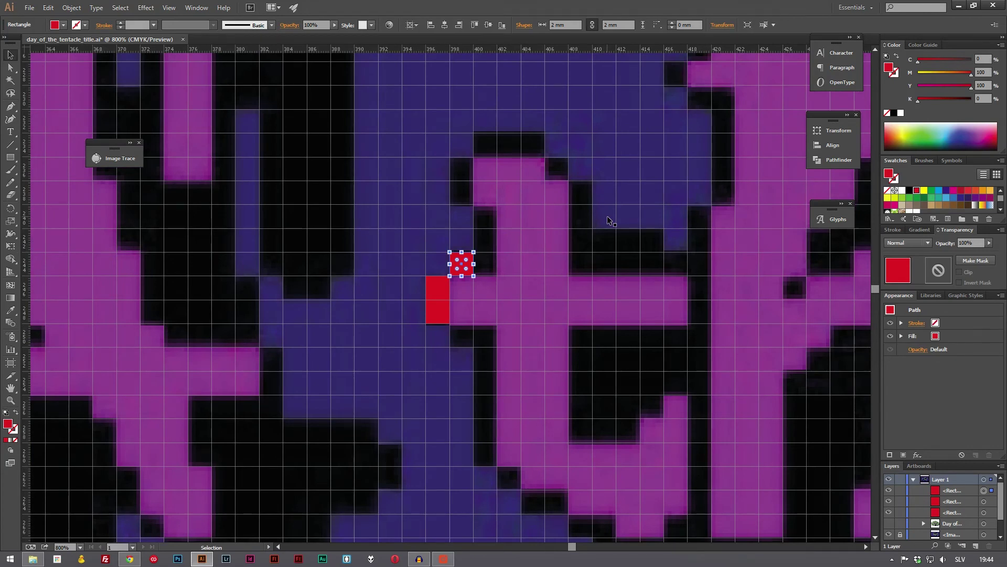
key(alt+Right)
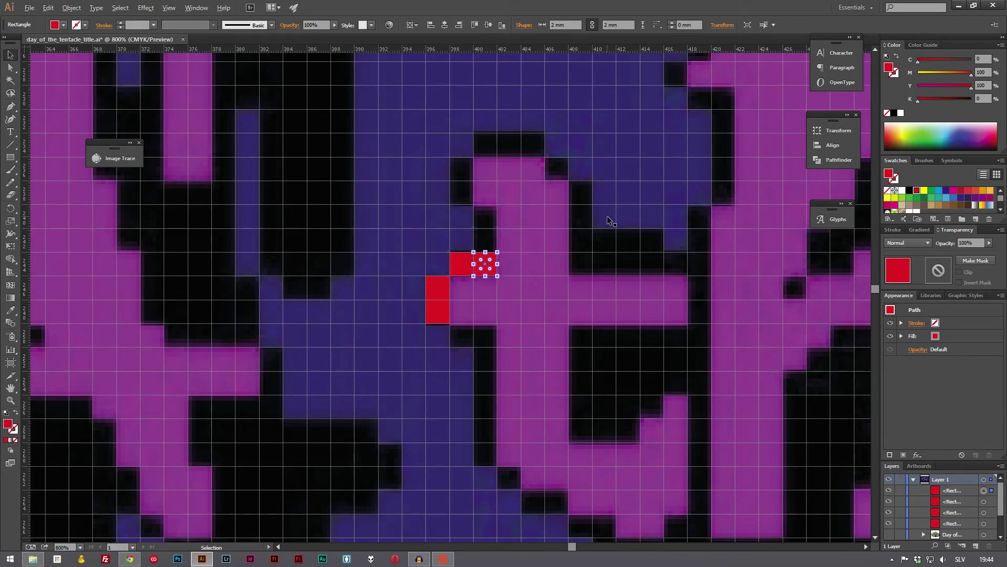
key(alt+Up)
key(alt+Up)
key(Left)
key(alt+Left)
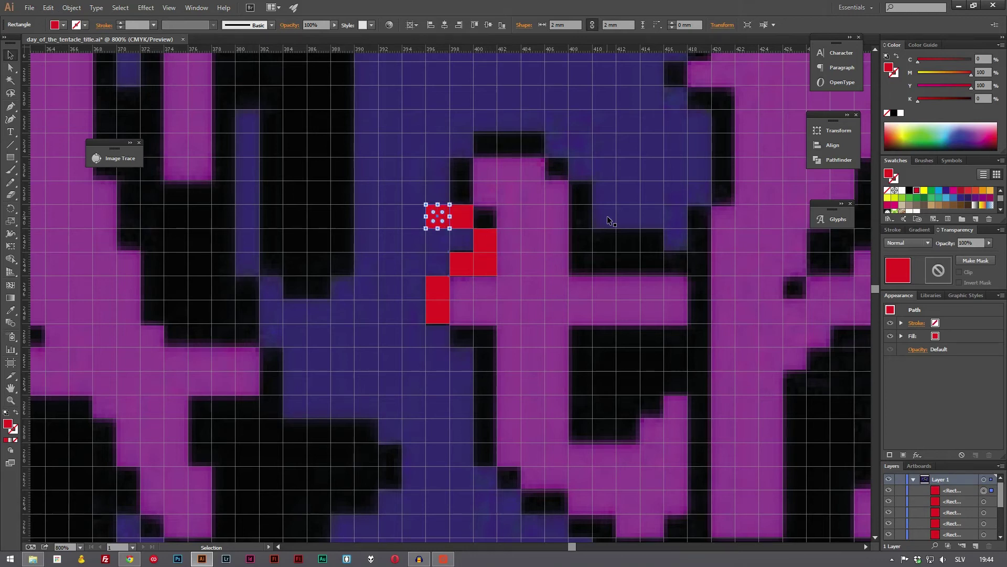
key(a)
key(Right)
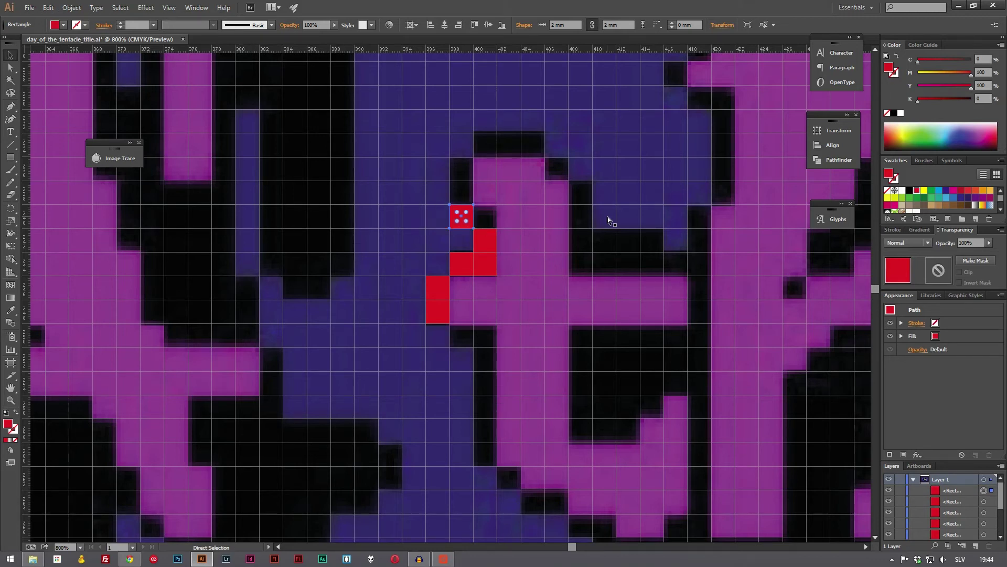
key(Right)
key(v)
key(alt+Left)
key(Up)
key(alt+Up)
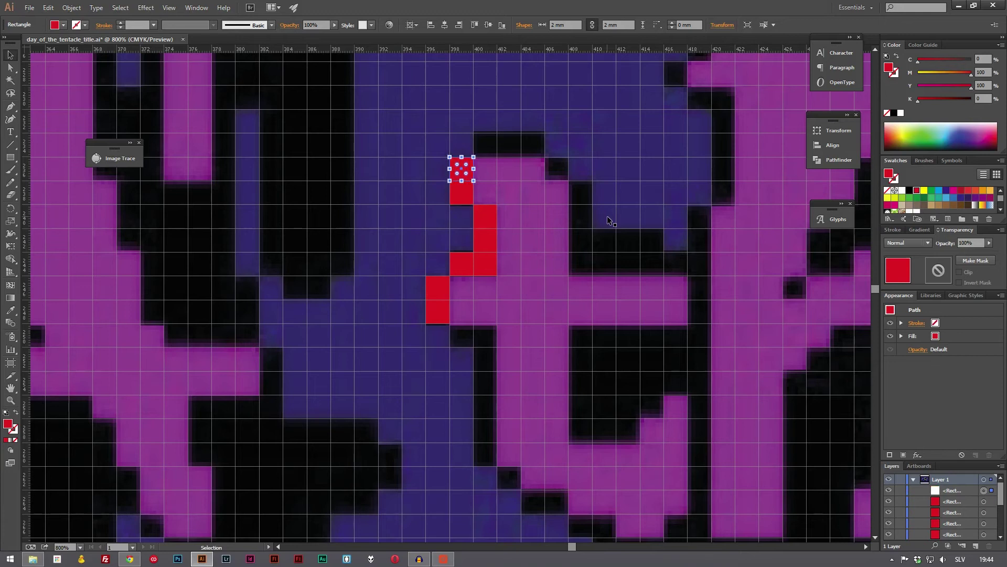
- Trace the top edge of the t with three duplicated squares and its upper-right corner with another
key(alt+Up)
key(Right)
key(alt+Right)
key(alt+Right)
key(alt+Right)
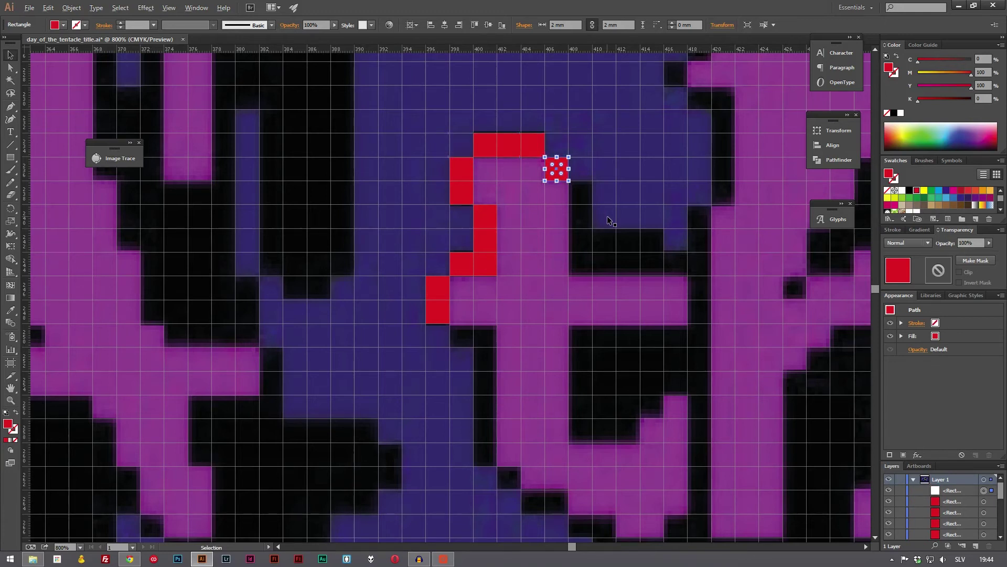
- Duplicate squares down the right side of the t's stem to the crossbar
key(alt+Right)
key(Down)
key(alt+Down)
key(alt+Down)
- Duplicate squares along the upper edge of the t's crossbar and down its right end
key(alt+Down)
key(alt+Right)
key(alt+Right)
key(alt+Right)
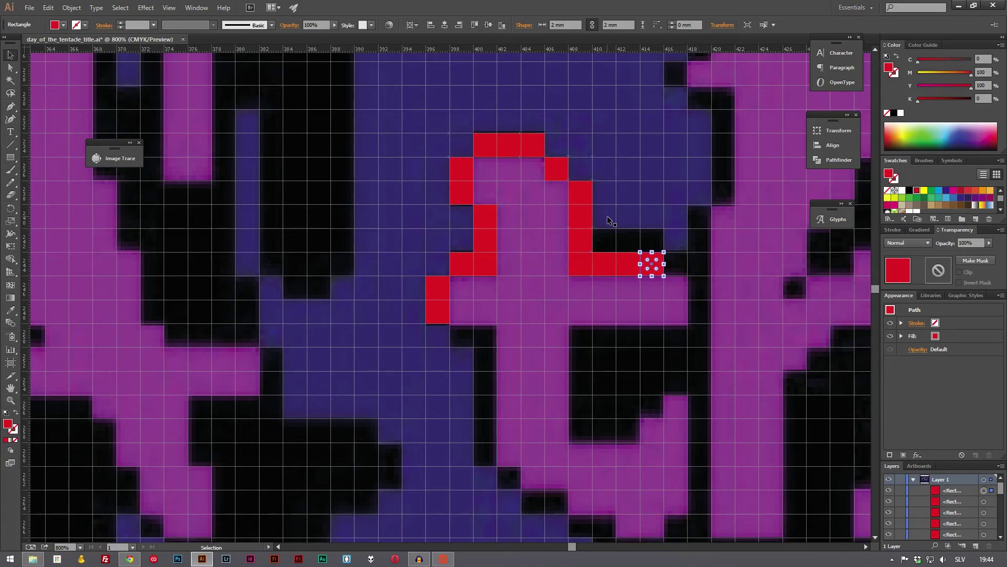
key(alt+Right)
key(alt+Right)
key(Down)
- Duplicate squares down the stem's inner edge below the crossbar and along the bottom of the t's open notch
key(alt+Down)
key(alt+Down)
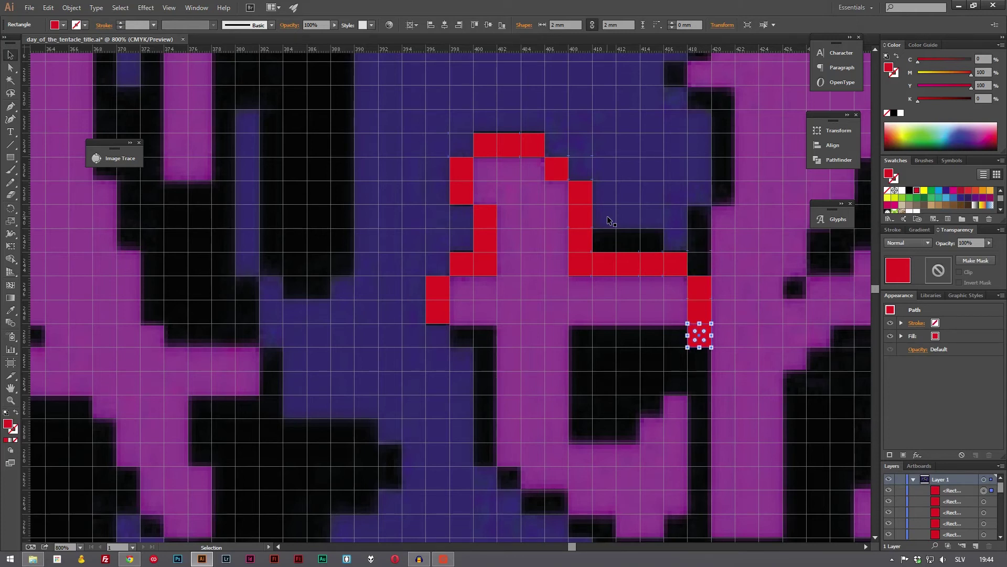
- Duplicate squares leftward along the underside of the t's crossbar back to the stem
key(Left)
key(alt+Left)
key(alt+Left)
key(alt+Left)
key(alt+Left)
key(alt+Down)
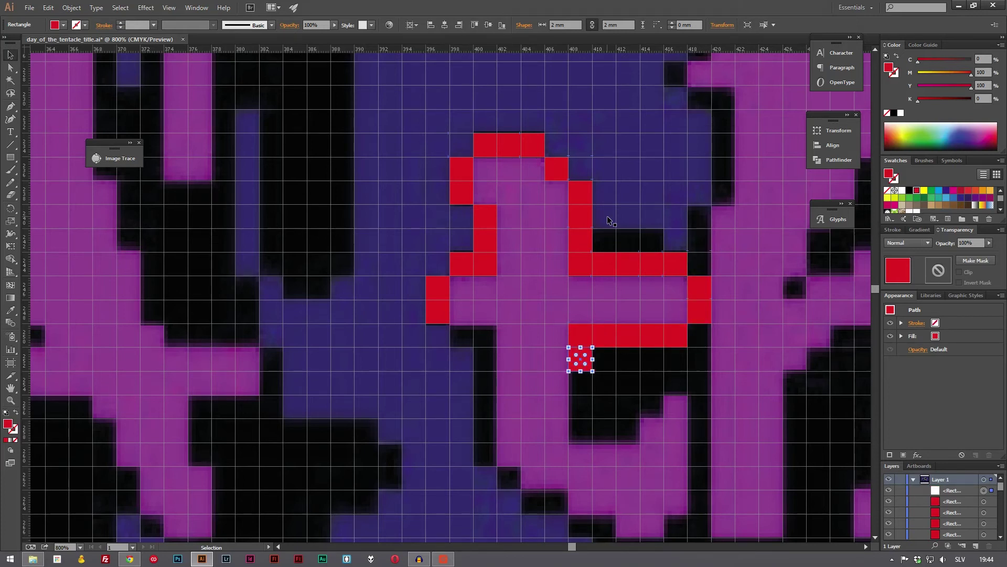
key(alt+Down)
key(alt+Down)
key(alt+Down)
key(alt+Right)
- Duplicate squares over the tip of the t's curved tail and start down its outer right edge
key(alt+Right)
key(alt+Right)
key(Up)
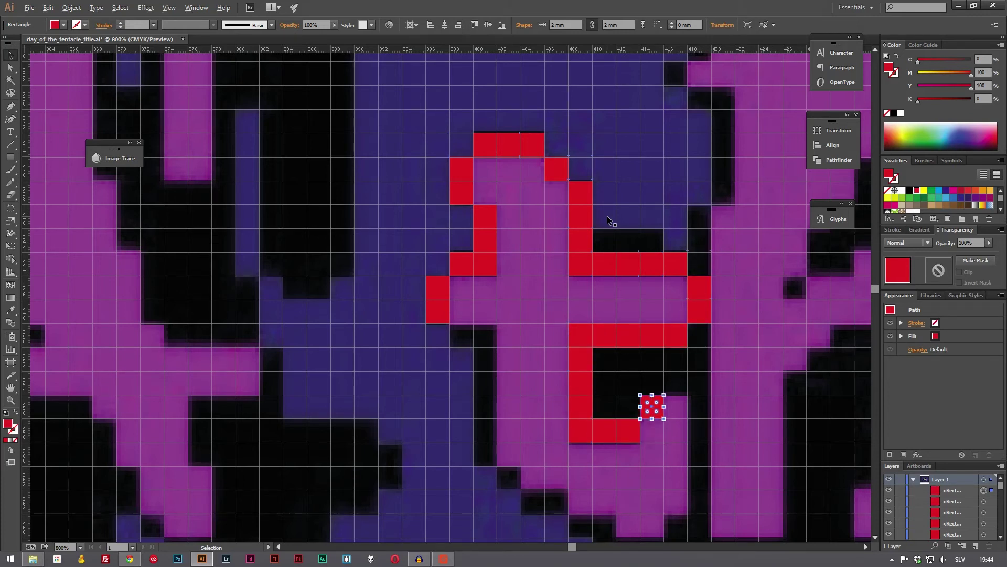
key(alt+Right)
key(Up)
key(alt+Right)
key(alt+Down)
key(alt+Down)
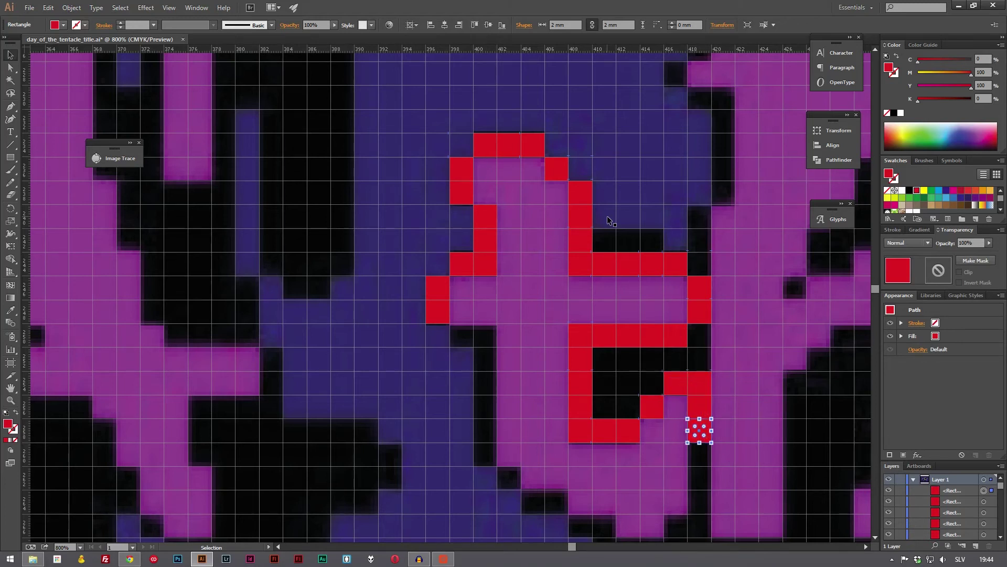
- Delete the surplus square at the upper-right corner of the t's tail
scroll(736, 225, down, 5)
click(686, 205)
key(Delete)
- Duplicate three more squares down the outer right edge of the t's tail
click(673, 223)
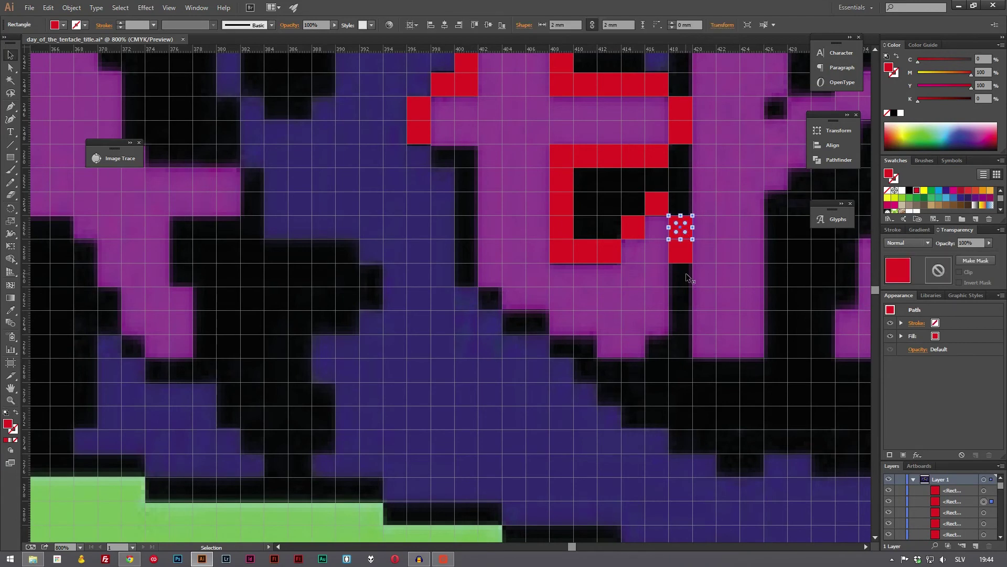
click(684, 253)
key(alt+Down)
key(alt+Down)
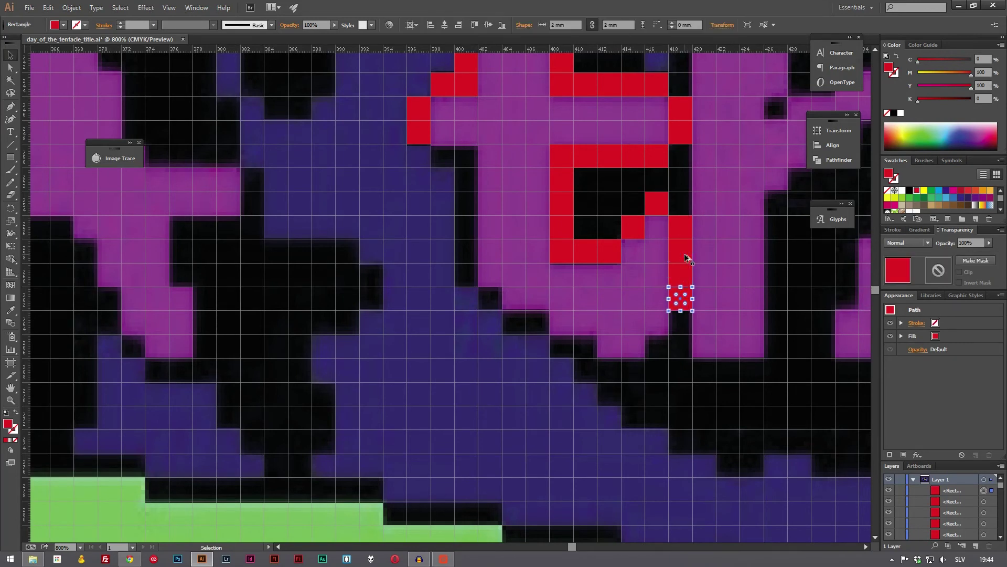
key(alt+Down)
- Step duplicated squares around the t's lower-right corner and place two along its bottom edge
key(alt+Down)
key(Left)
key(alt+Down)
key(Left)
key(alt+Left)
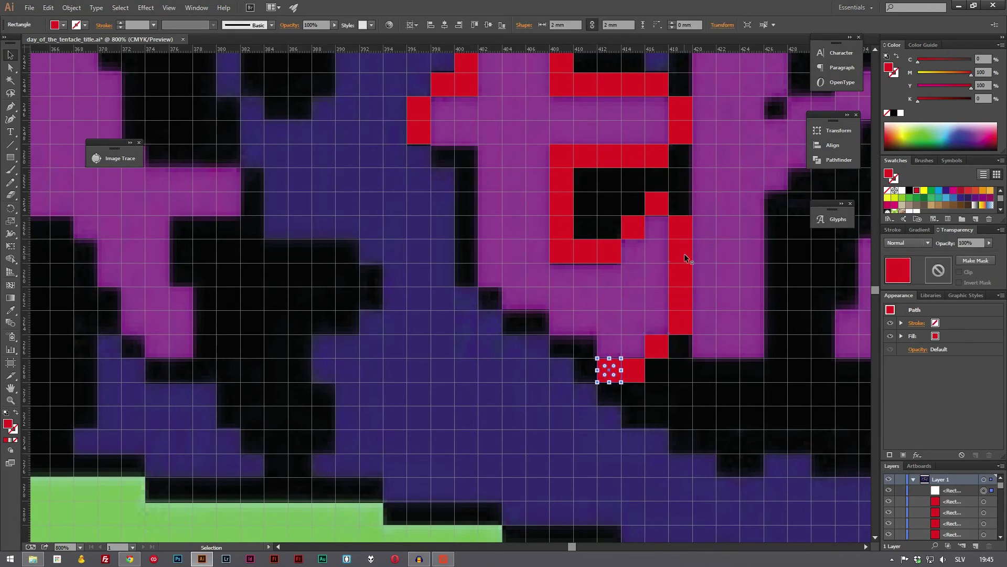
- Duplicate squares in a staircase up and left along the t's lower-left curve
key(alt+Left)
key(Up)
key(alt+Left)
key(alt+Left)
key(Up)
key(alt+Left)
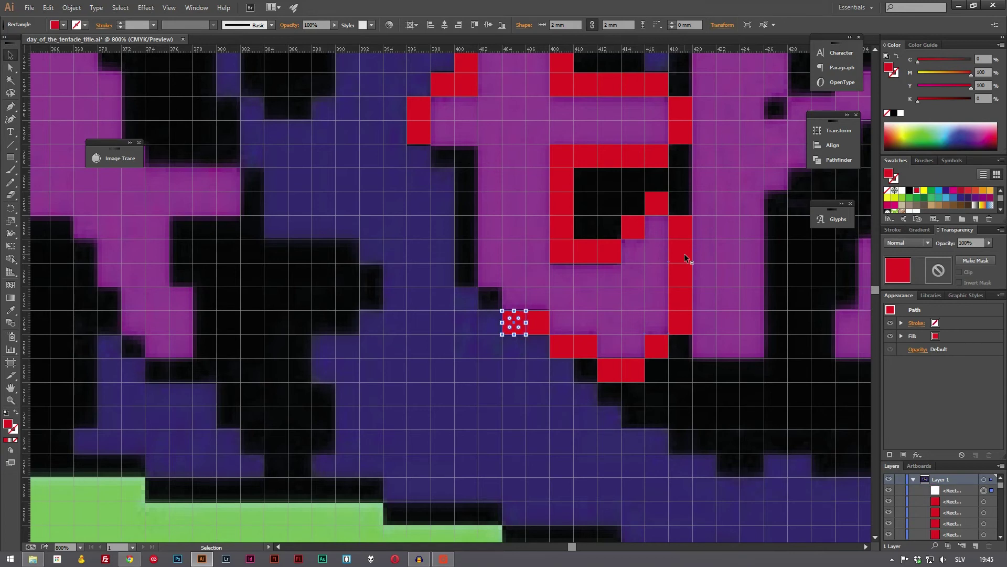
- Duplicate squares up the left side of the t's stem and close the outline beneath the crossbar's left end
key(alt+Left)
key(Up)
key(alt+Left)
key(Up)
key(alt+Up)
key(alt+Up)
key(alt+Up)
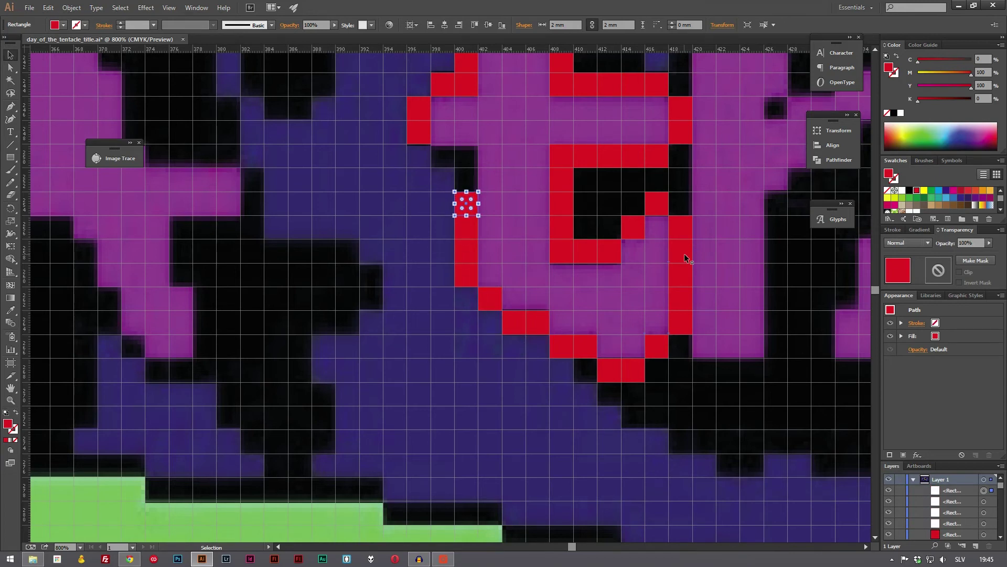
key(alt+Up)
key(alt+Up)
key(alt+Left)
- Hide the white rectangle, the reference image and the dark blue background rectangle
scroll(686, 253, up, 6)
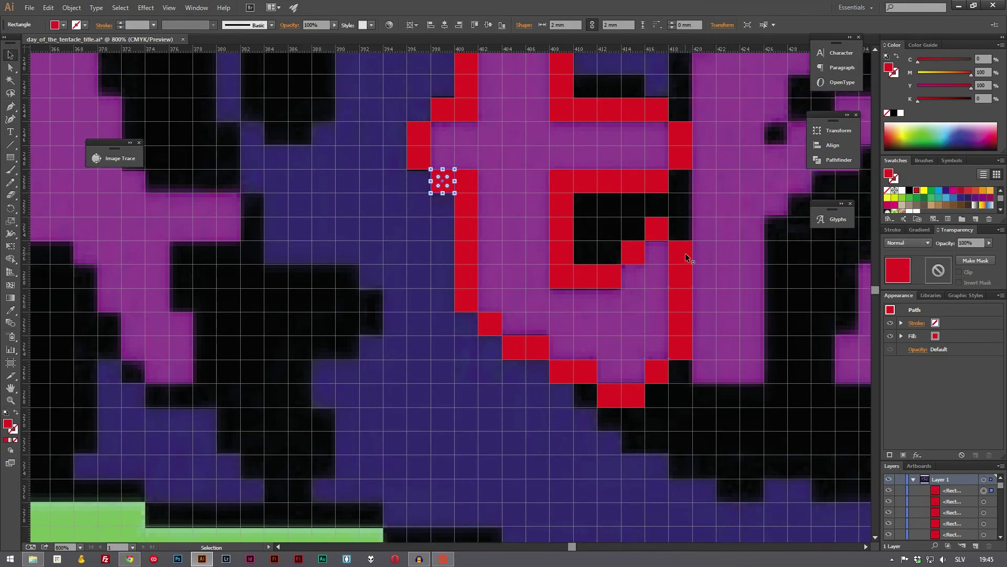
scroll(638, 193, right, 4)
scroll(461, 128, down, 1)
click(400, 107)
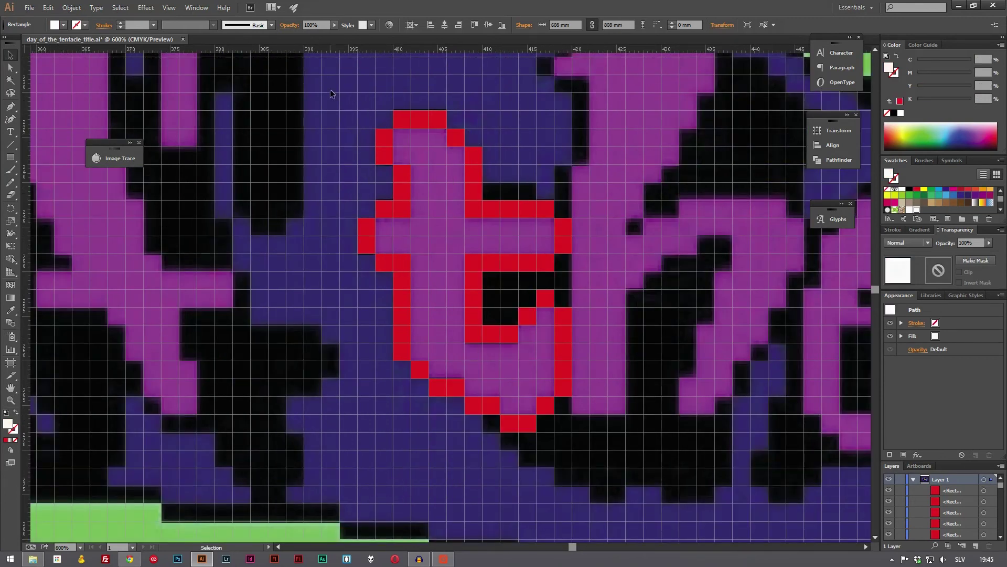
scroll(943, 515, down, 5)
click(888, 524)
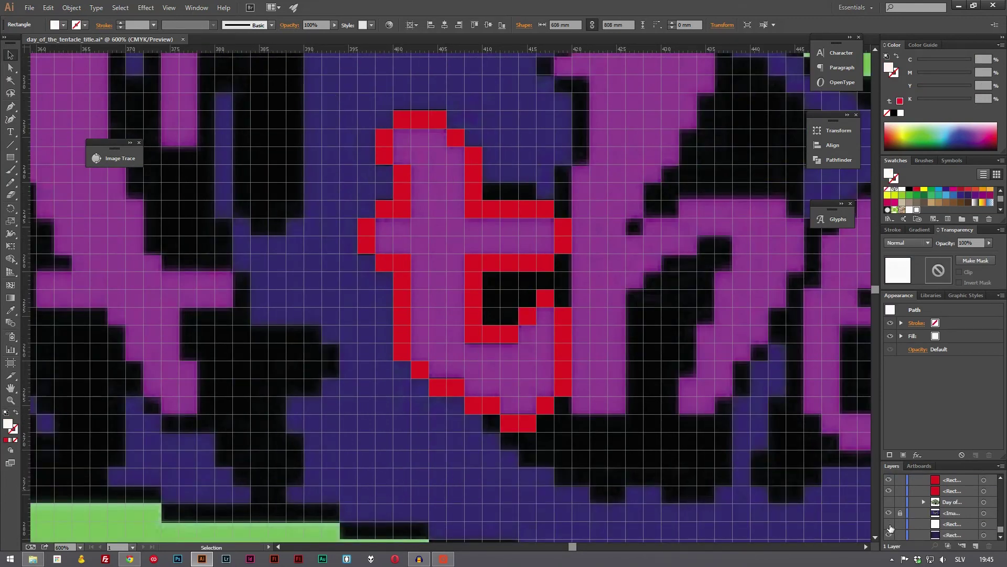
scroll(609, 448, down, 1)
click(662, 440)
click(662, 442)
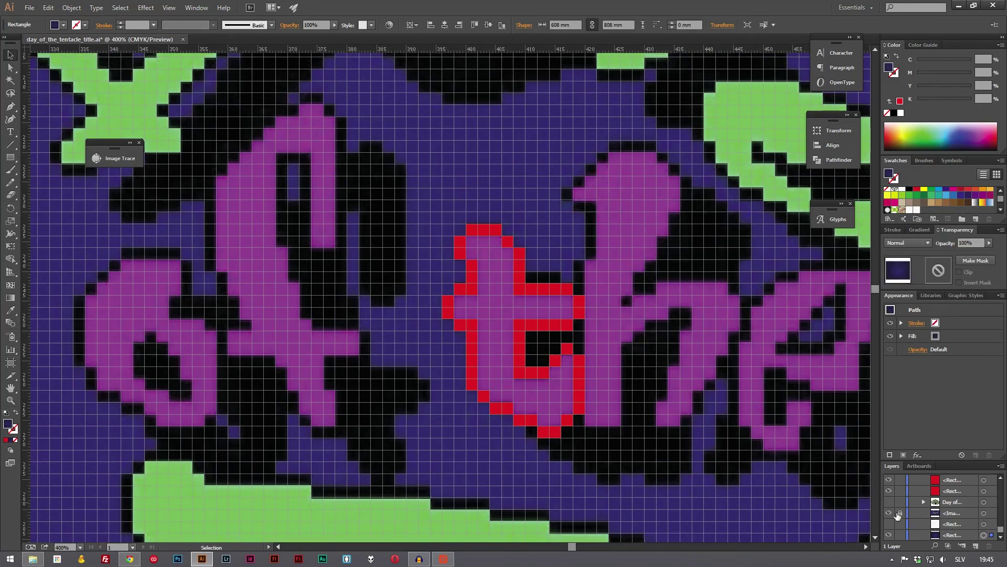
click(891, 513)
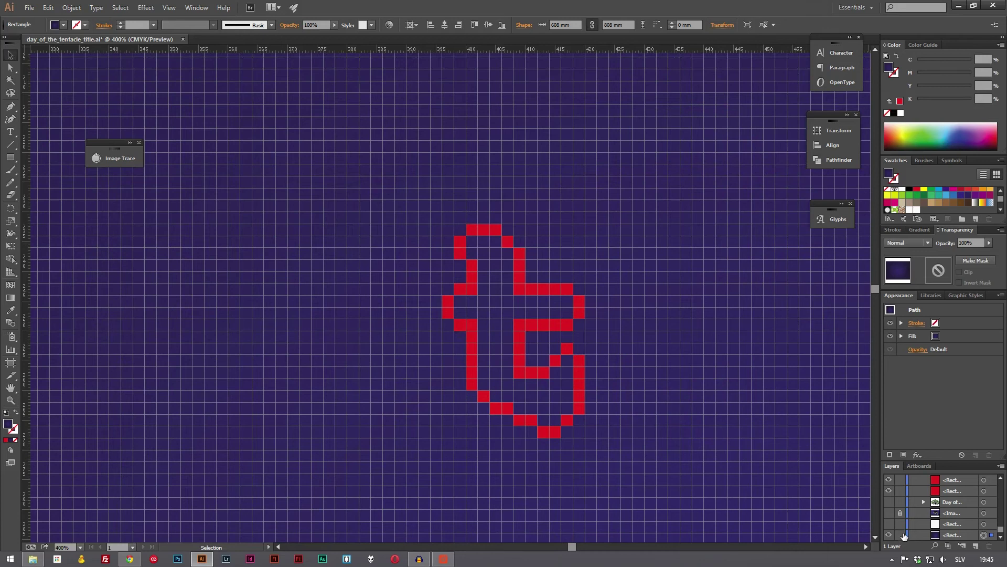
click(888, 535)
- Select all squares of the t's outline and show the reference image again
drag(751, 519, 387, 140)
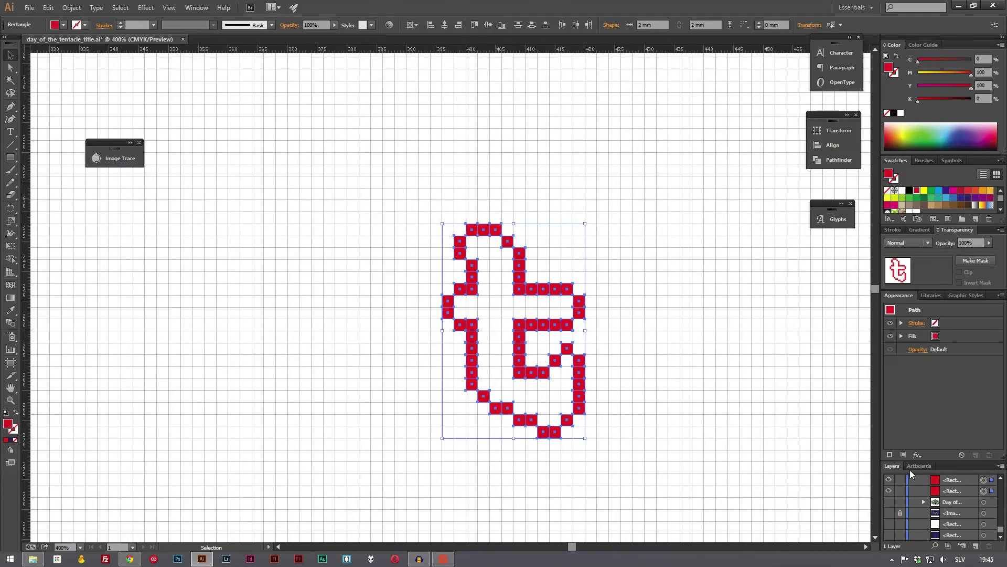
click(890, 513)
scroll(547, 382, up, 1)
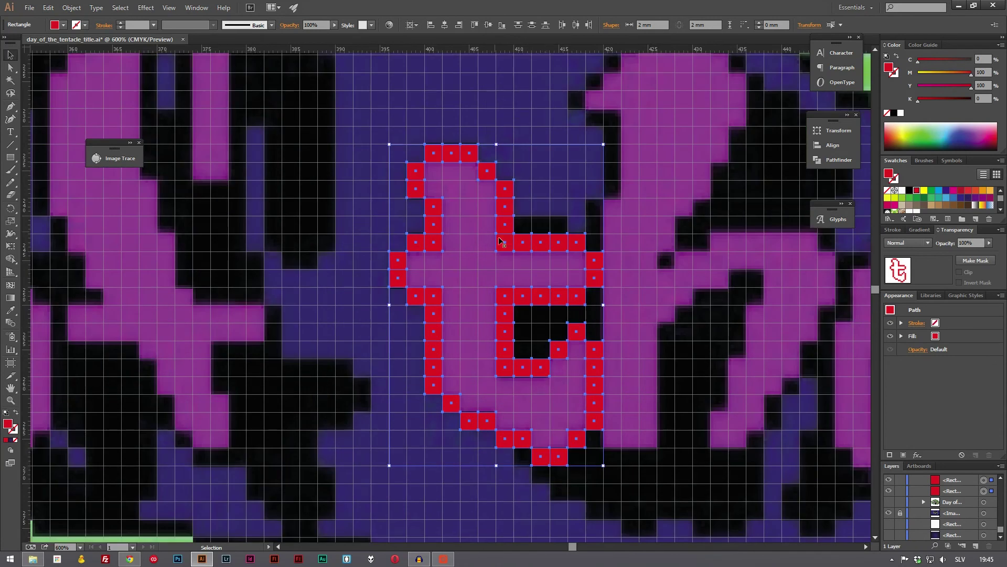
- Create a filled shape from the area enclosed by the selected t outline with the Shape Builder tool
click(11, 259)
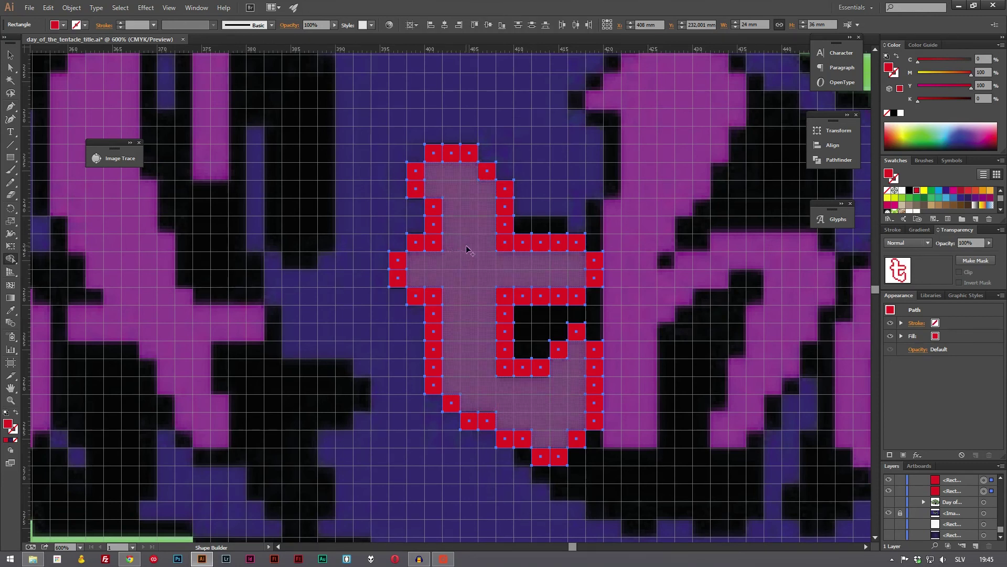
click(198, 7)
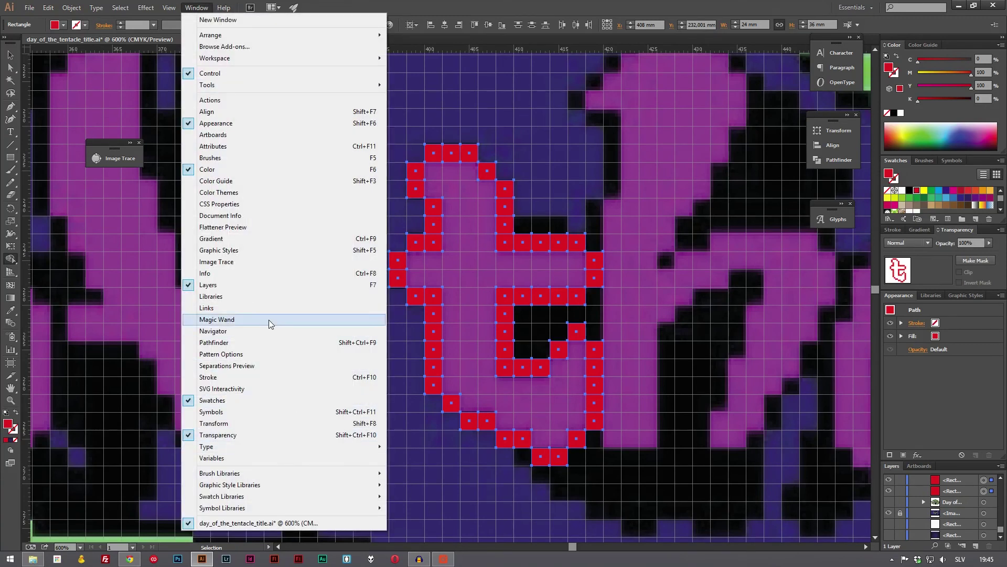
click(14, 266)
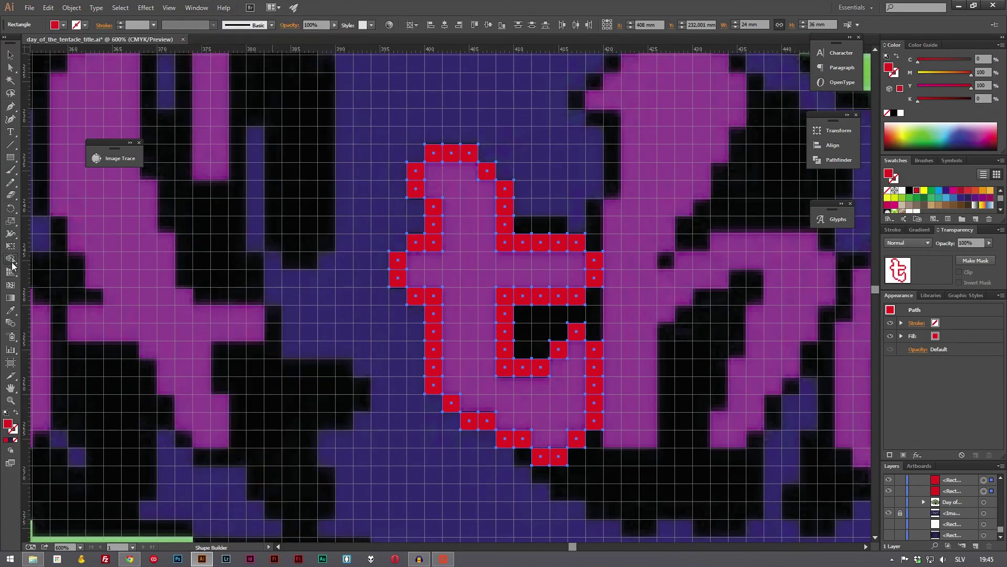
key(alt)
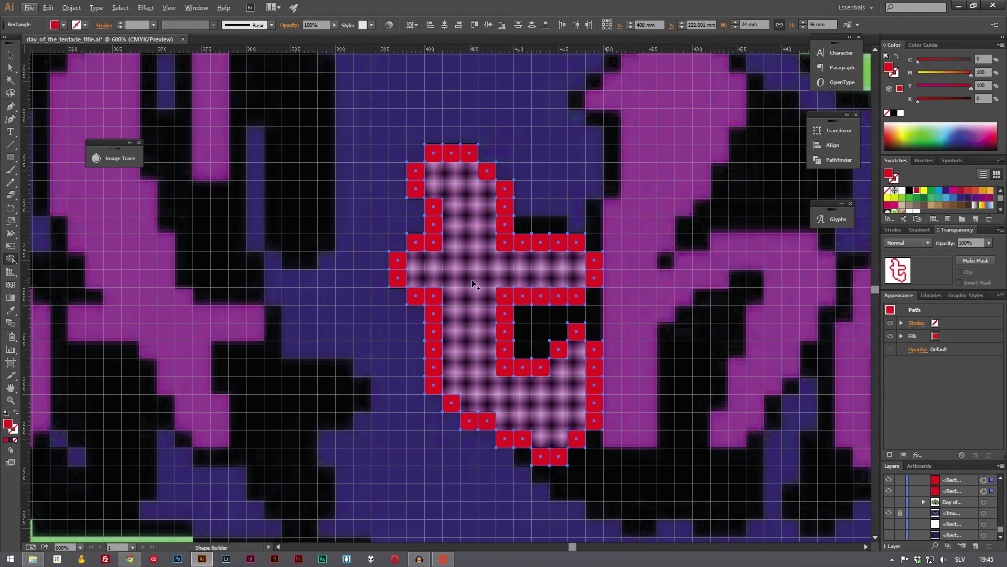
click(472, 280)
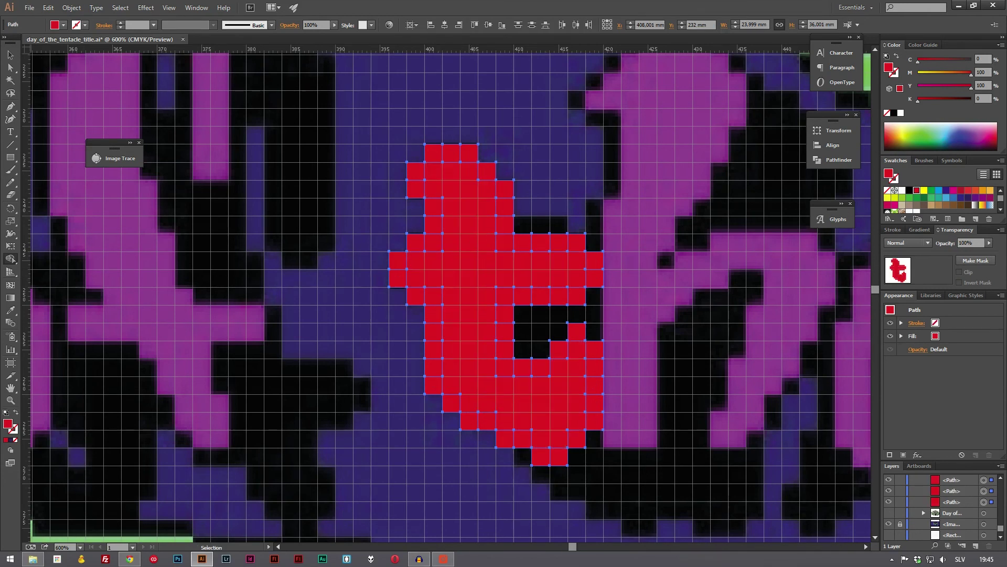
- Recolour the t's interior shape with the purple sampled from the neighbouring reference letter
key(a)
key(ctrl+shift+a)
click(435, 221)
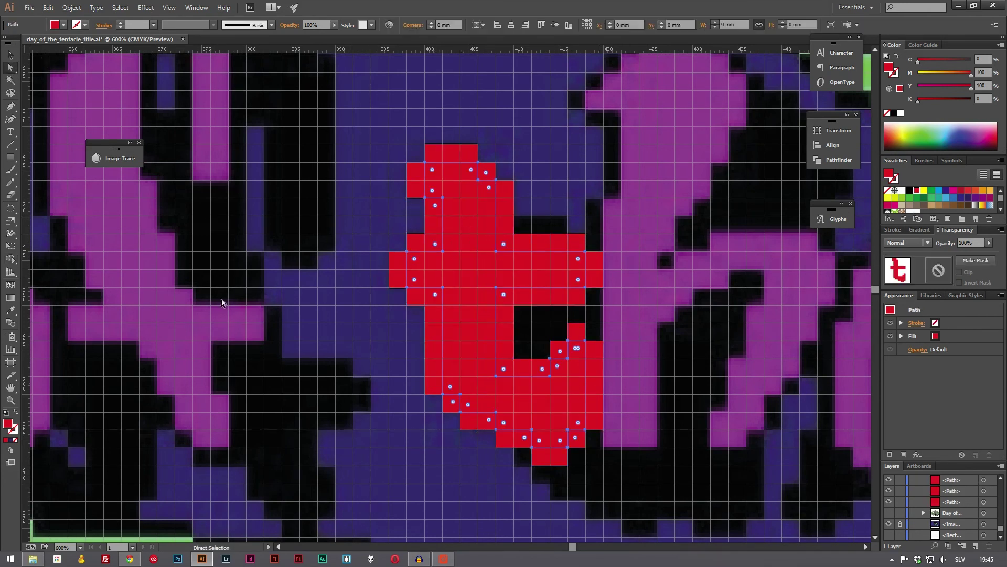
click(10, 310)
click(625, 248)
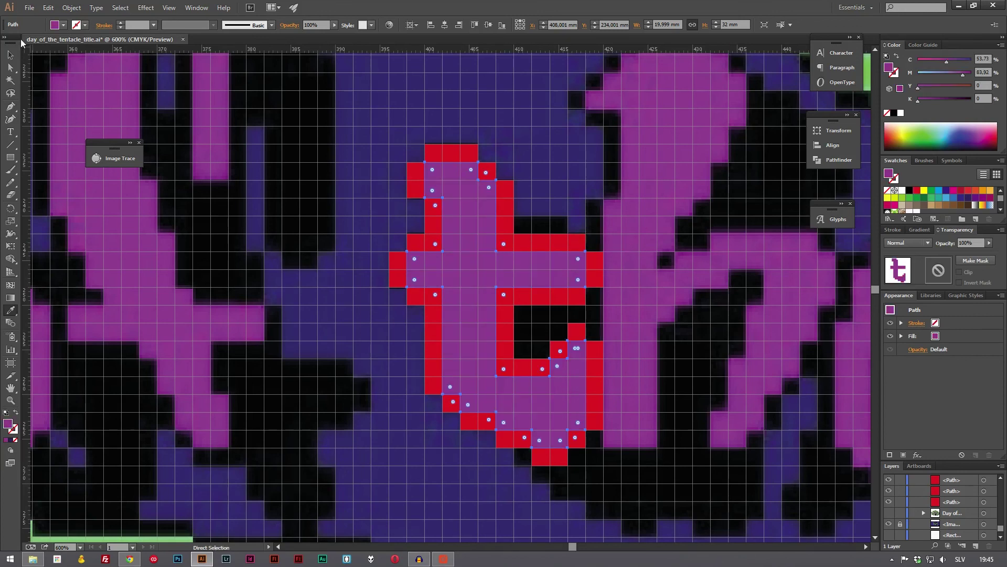
- Select all of the t's outline squares without the purple interior and fill them black
key(v)
drag(366, 112, 656, 496)
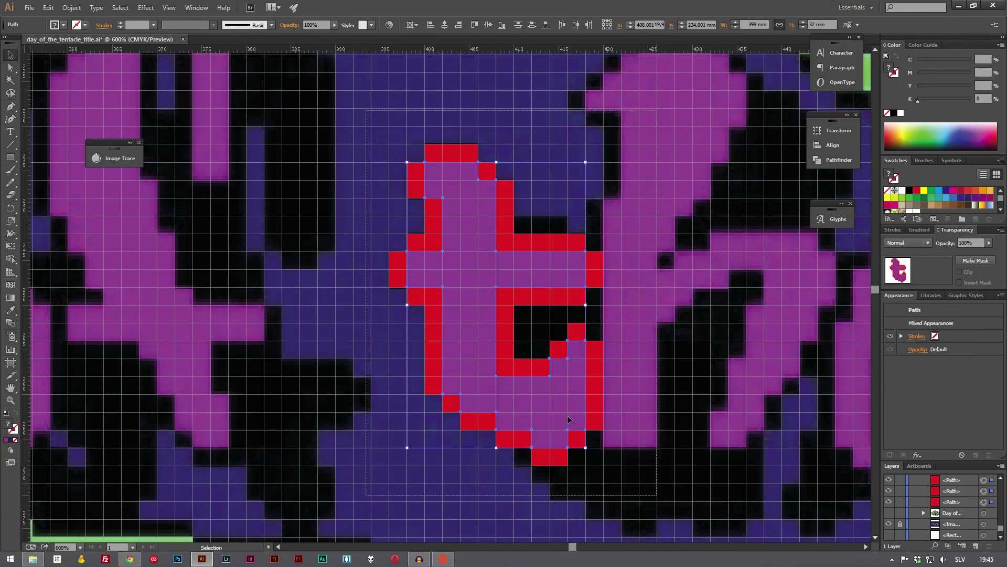
shift+click(466, 310)
click(910, 190)
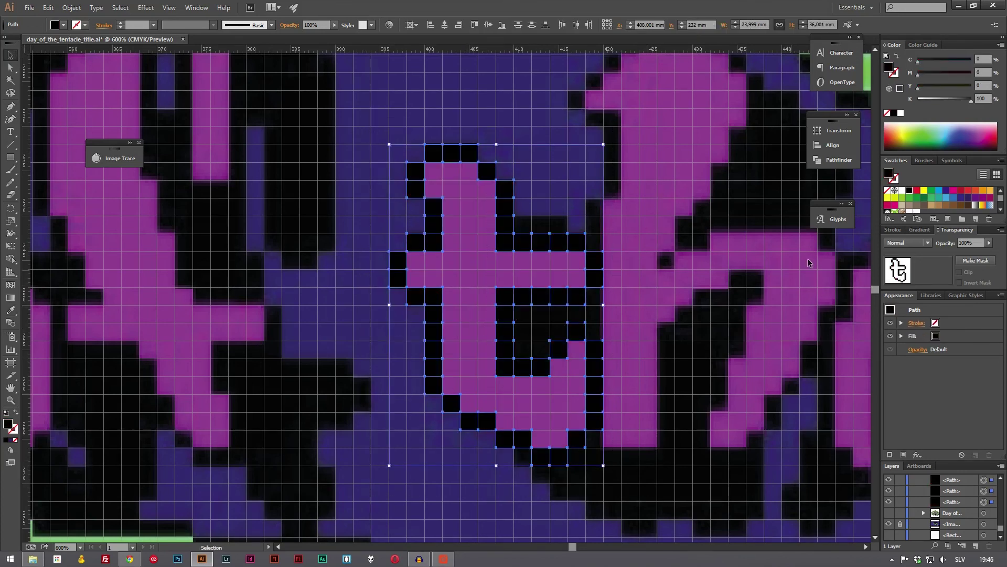
- Hide the reference image and group all pieces of the t together
key(ctrl+minus)
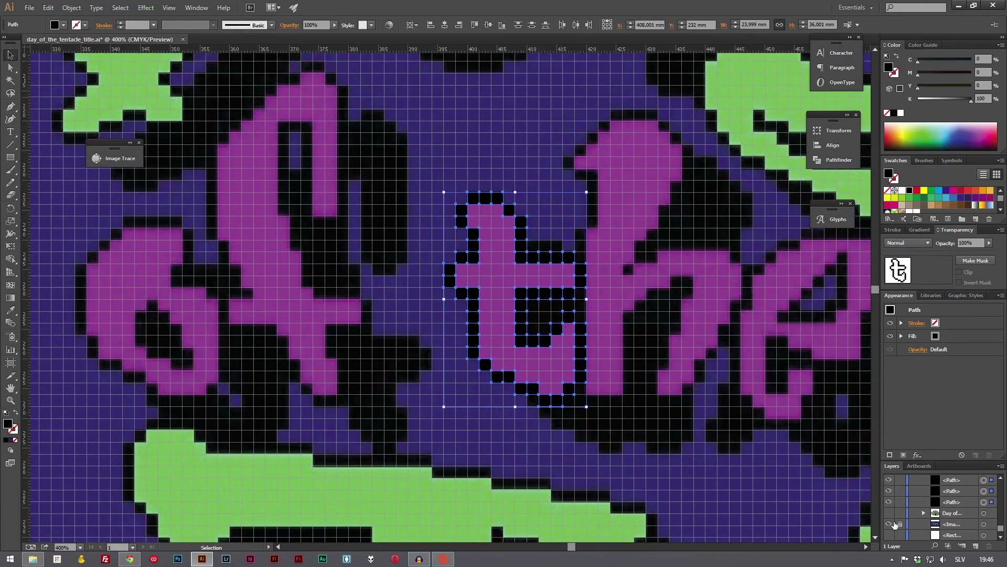
click(890, 523)
click(396, 144)
key(ctrl+a)
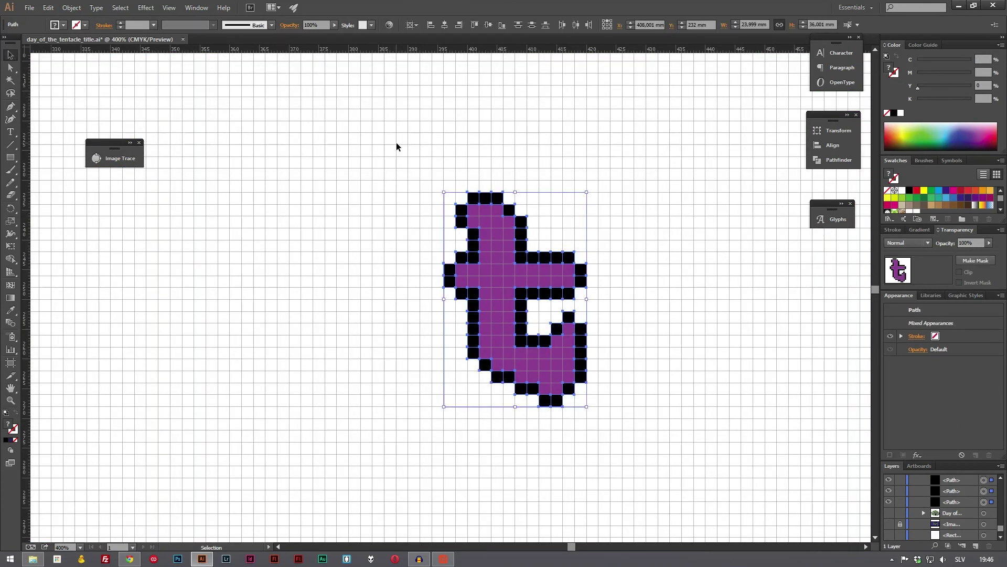
key(a)
key(ctrl+g)
- Place a copy of the t group about 32 mm to its right and fill the copy black
key(v)
drag(556, 273, 747, 274)
click(910, 190)
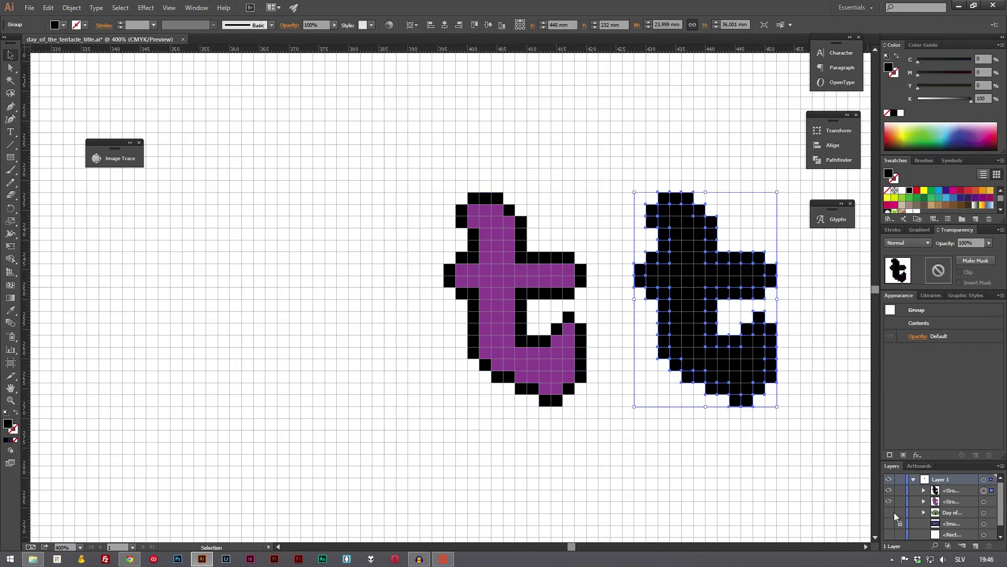
- Show the original reference image again, keeping the finished title group hidden
click(890, 512)
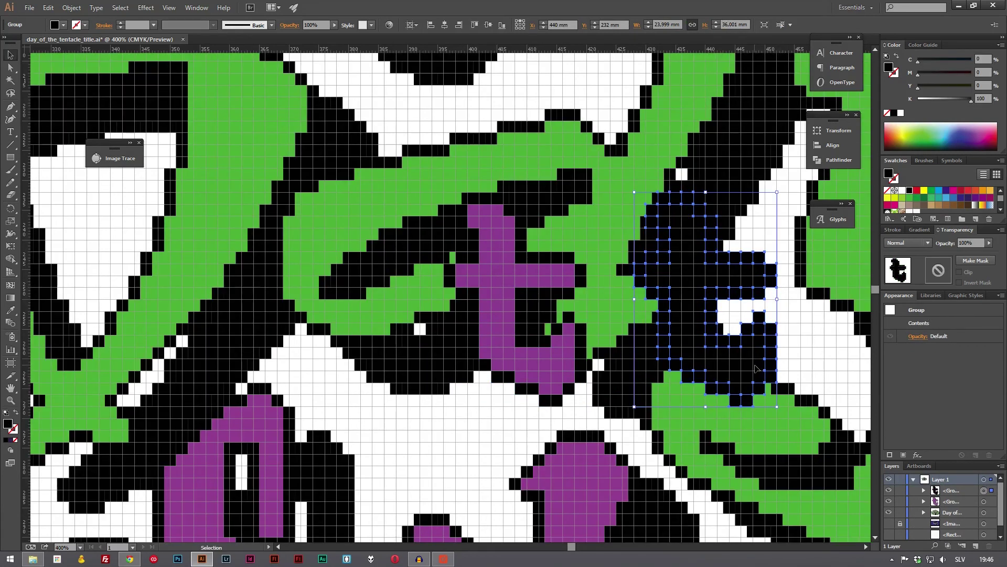
click(890, 513)
click(889, 523)
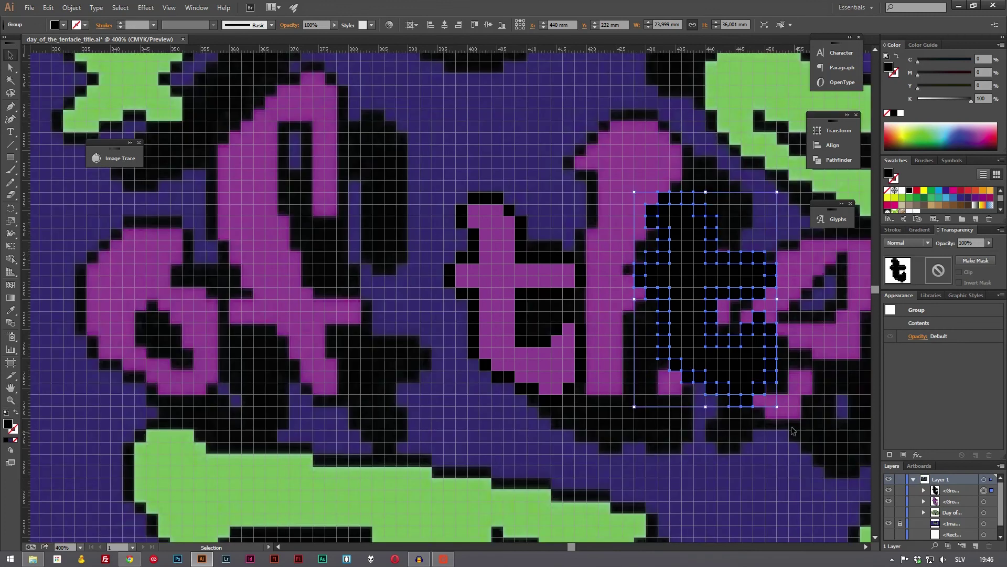
- Move the black t copy onto the reference's shadow at about X 418 mm, Y 240 mm and send it backward behind the purple t
drag(739, 376, 612, 421)
click(96, 8)
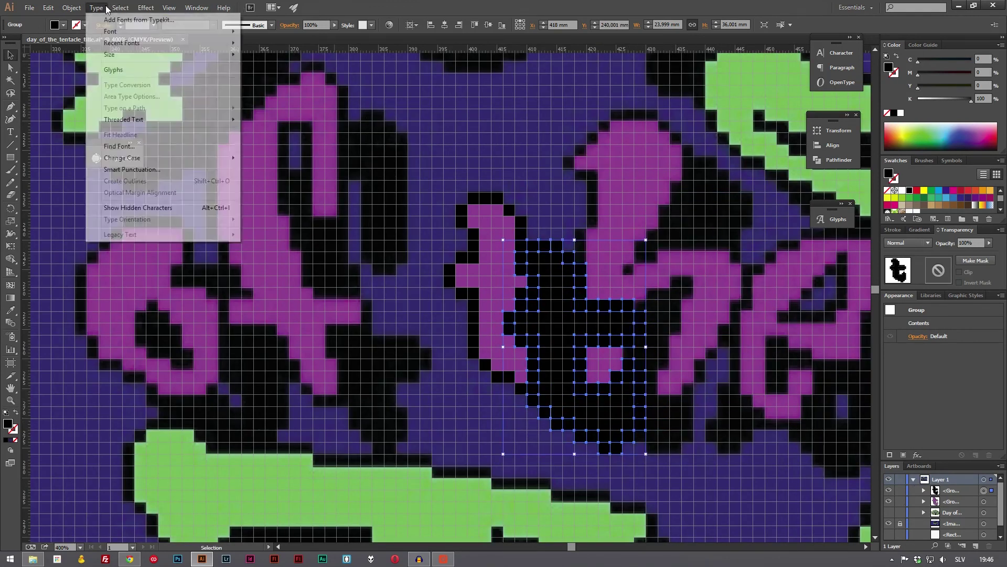
mouse_move(84, 32)
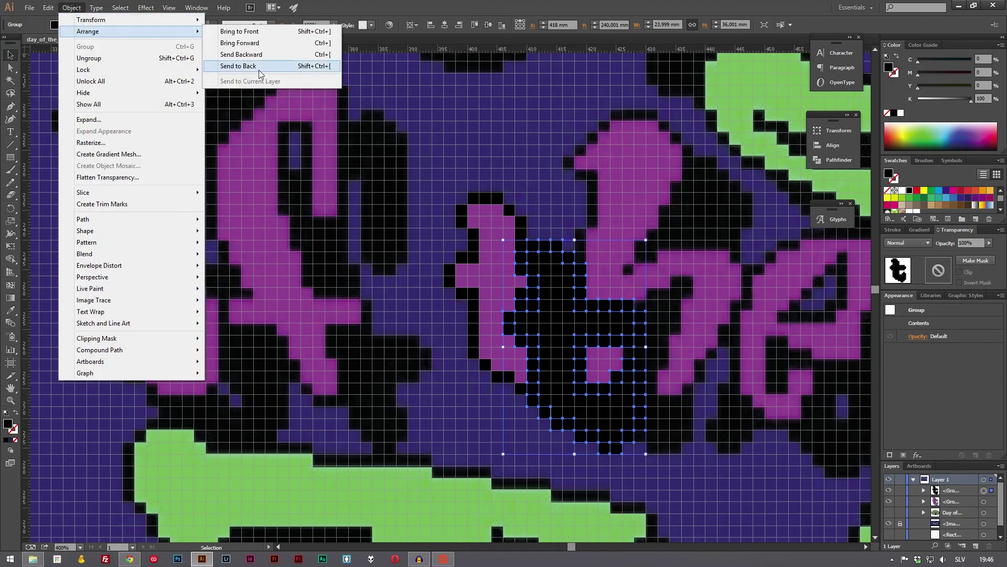
click(253, 56)
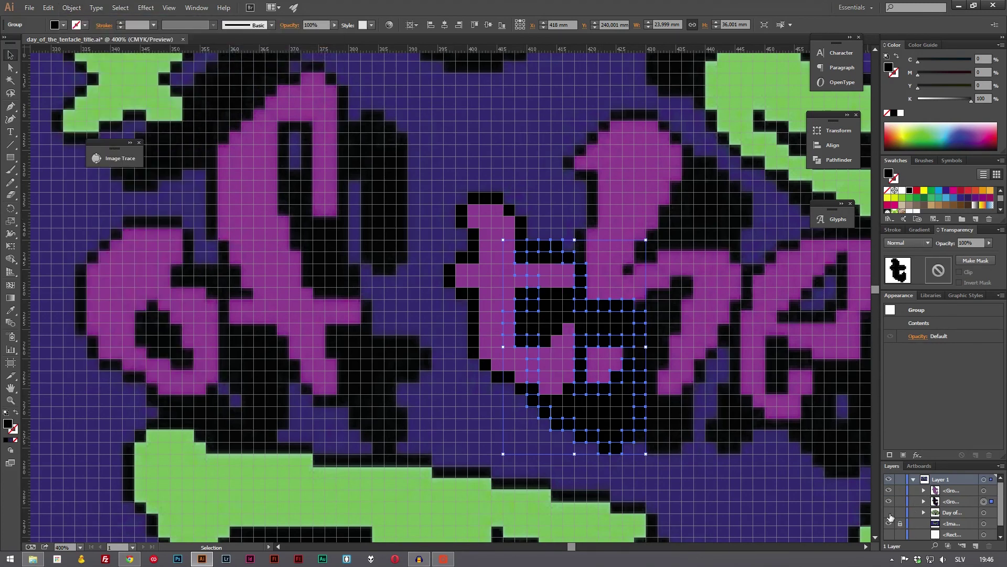